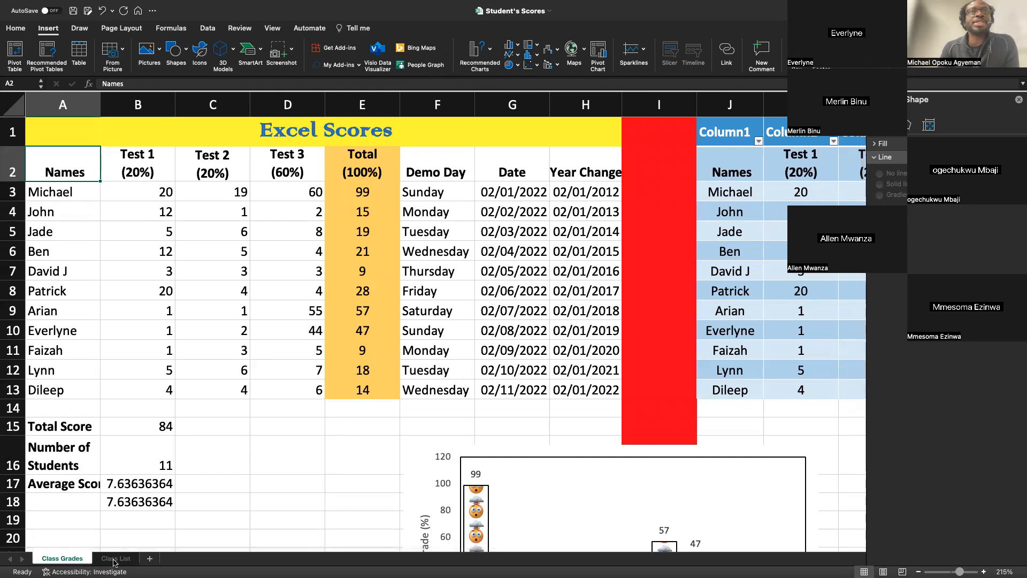
left_click(61, 558)
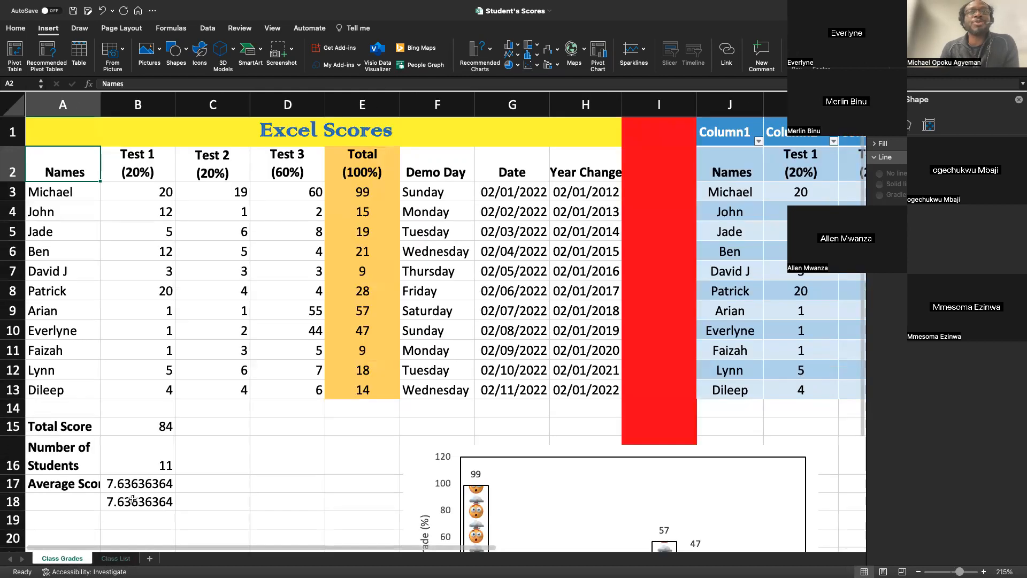
left_click(286, 462)
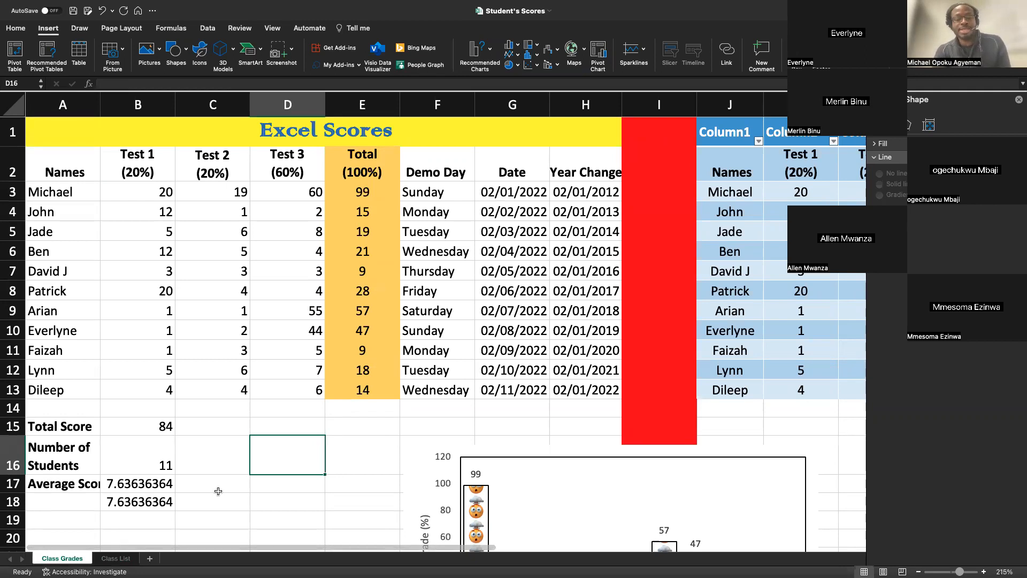
type("=")
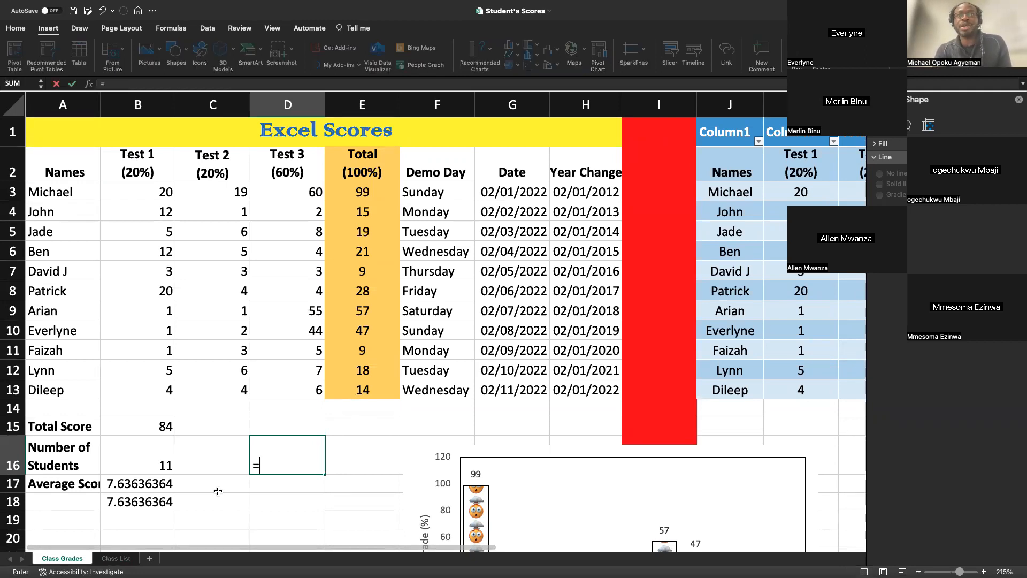
type("A@")
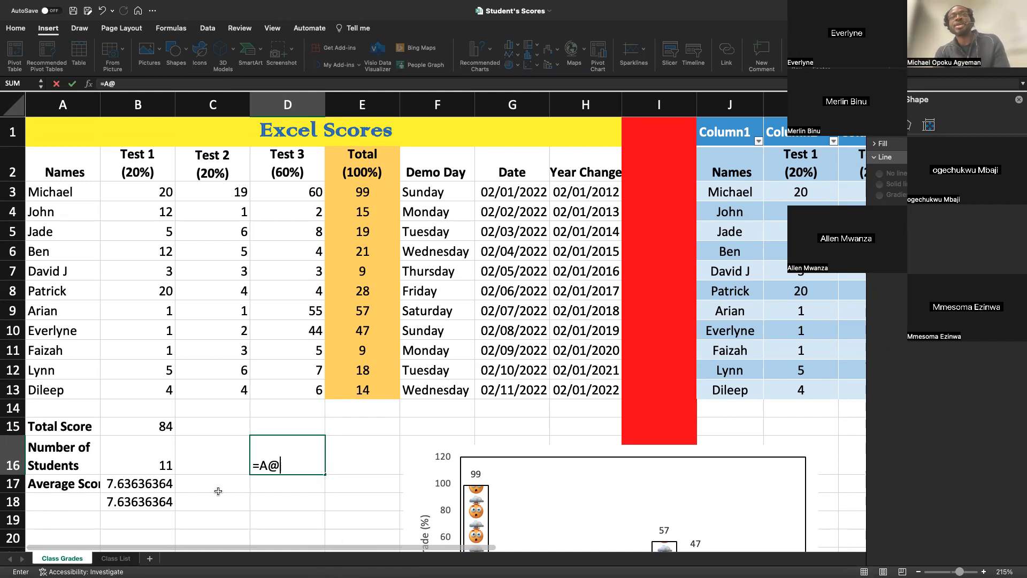
key("BackSpace")
type("2")
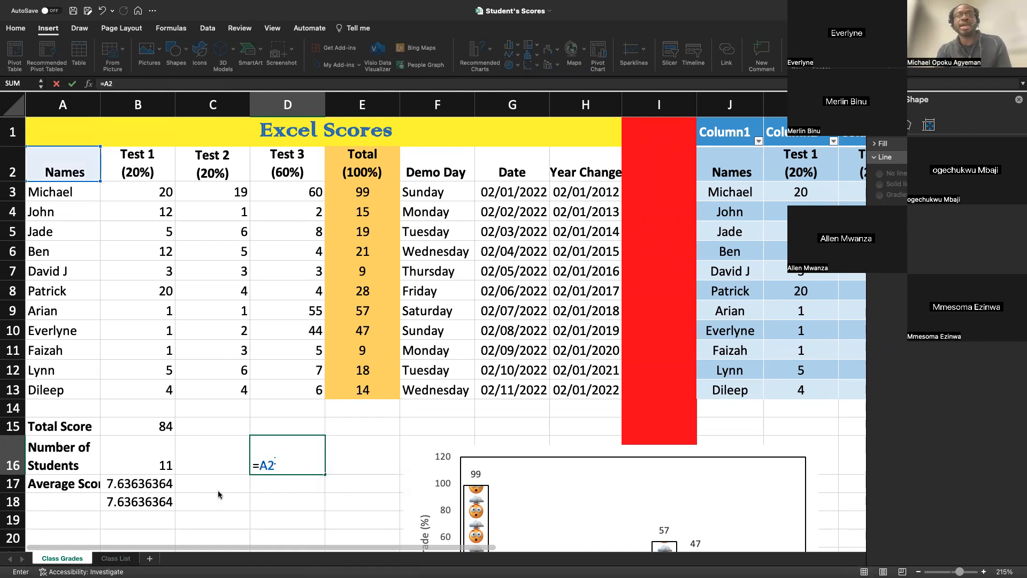
left_click(277, 455)
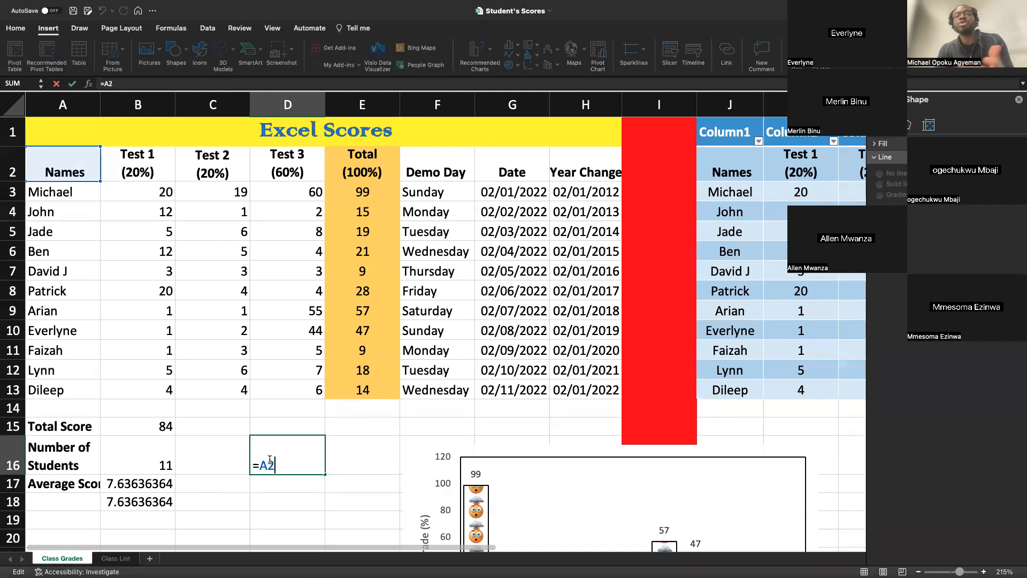
left_click_drag(284, 464, 222, 463)
key("BackSpace")
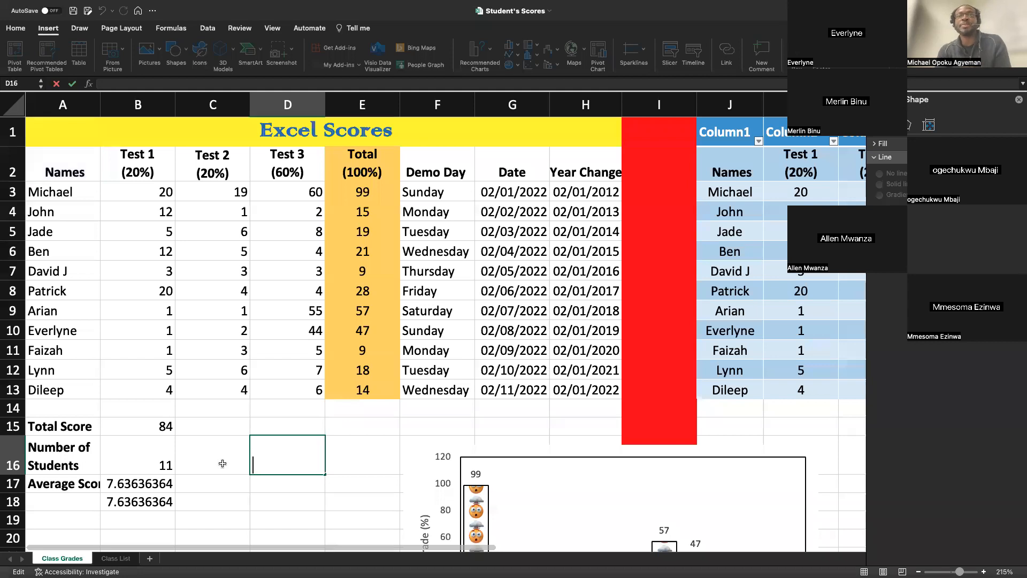
left_click(231, 483)
Enter the formula ="" in cell A2 of the Class List sheet.
left_click(111, 557)
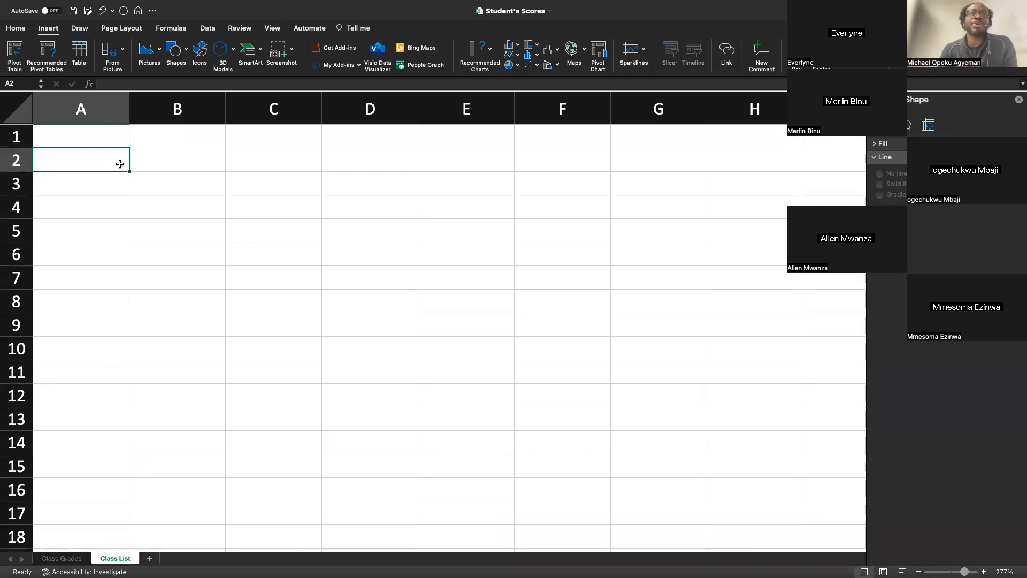
type("=")
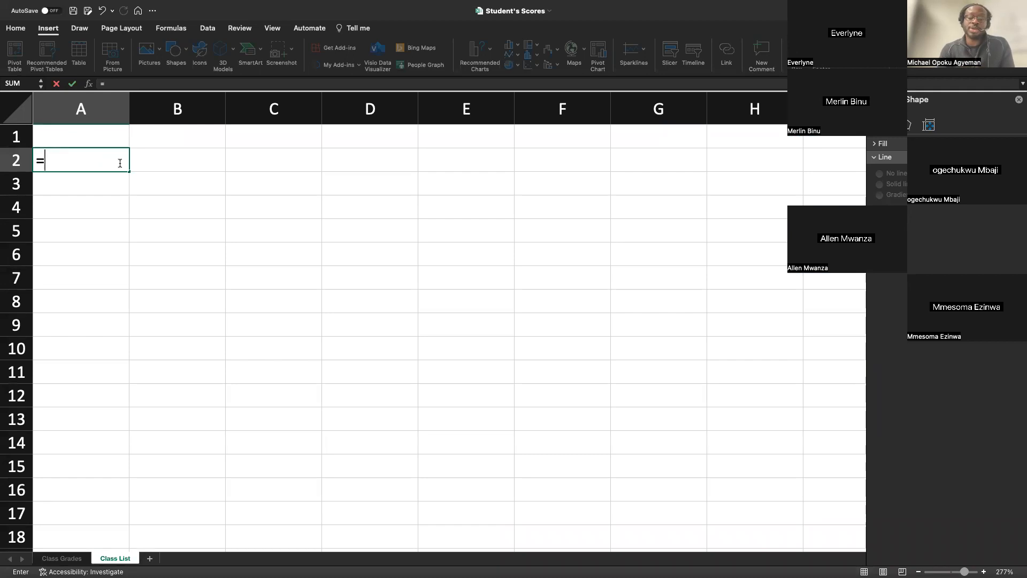
type("\"")
key("ctrl+Return")
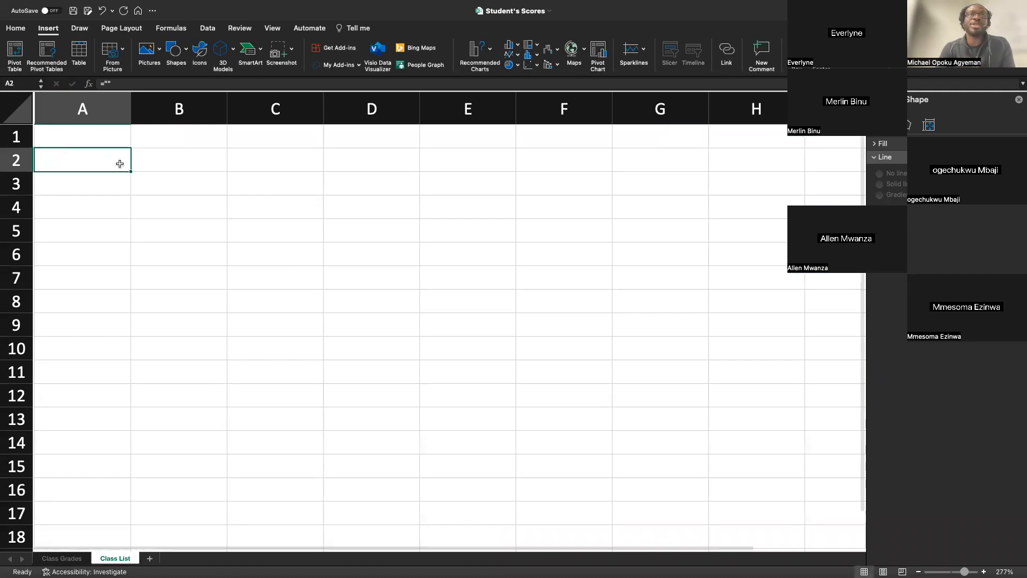
Link cell A2 of the Class List sheet to cell A2 of the Class Grades sheet with the formula ='Class Grades'!A2.
type("=\"")
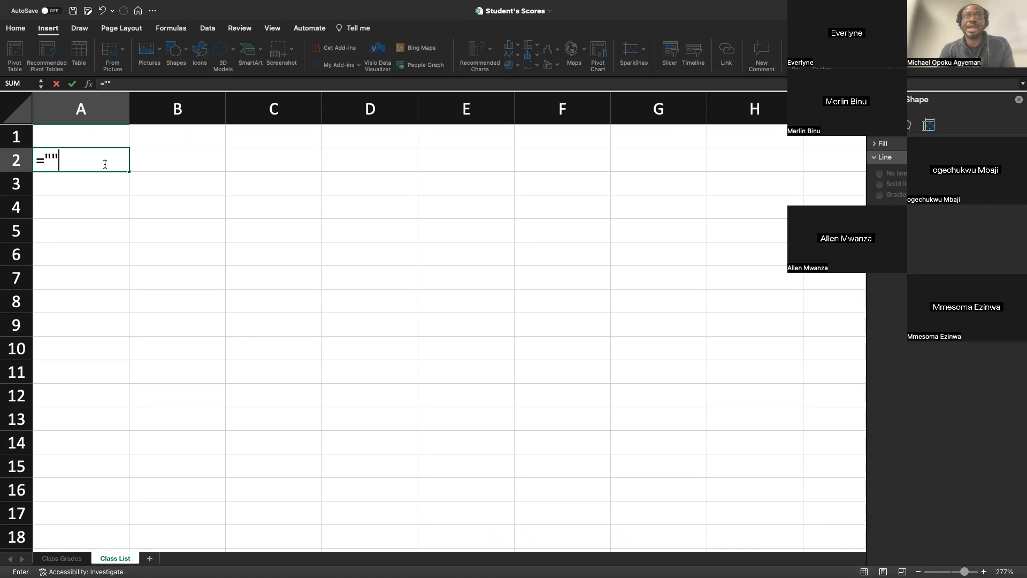
left_click(60, 157)
key("BackSpace")
key("BackSpace")
type("'")
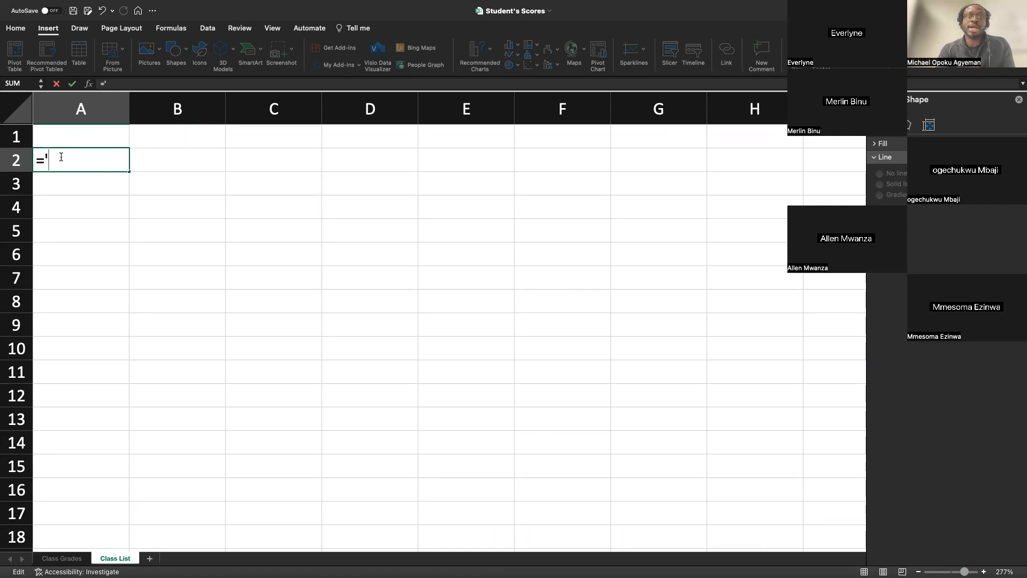
type("C")
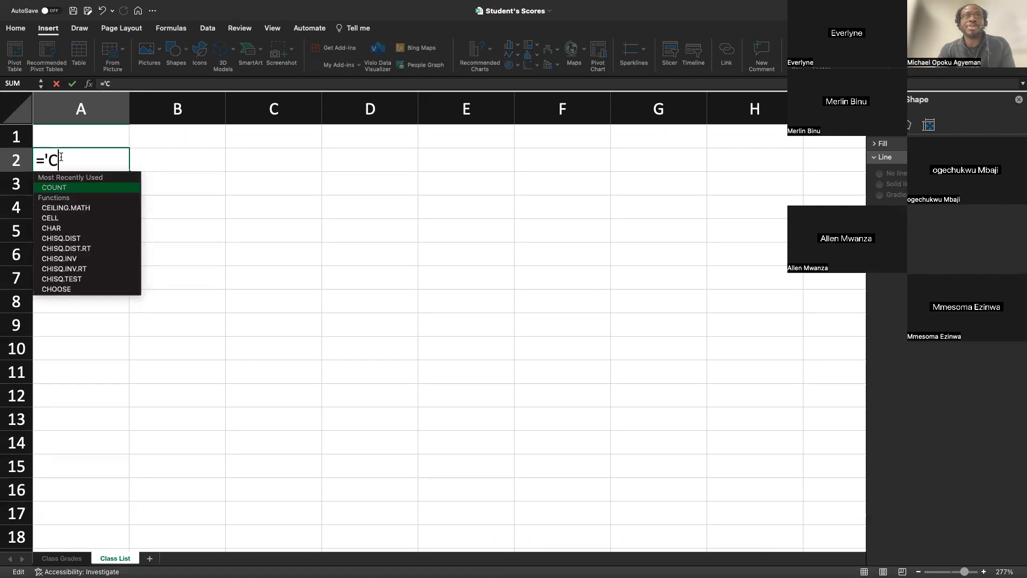
type("l")
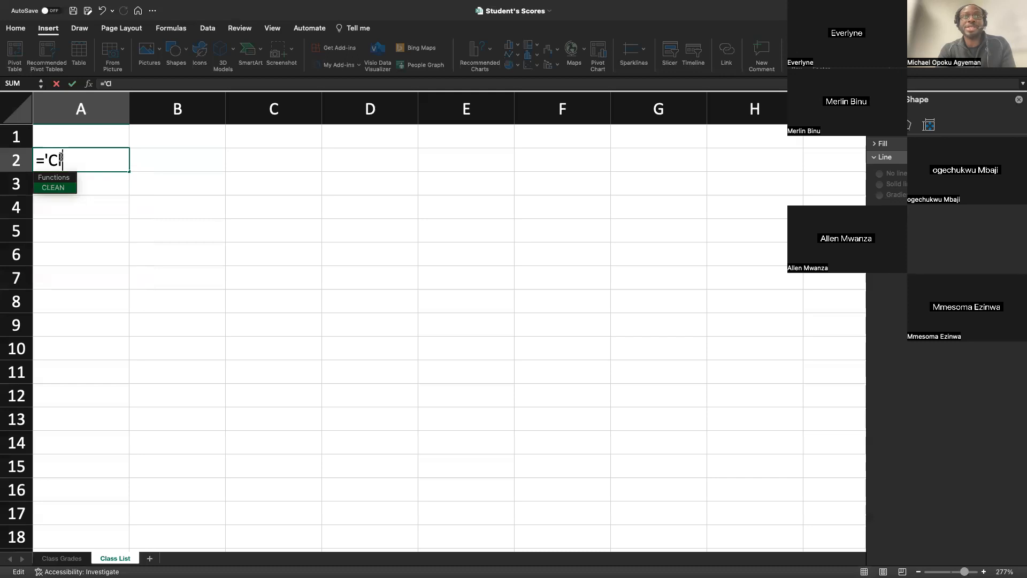
type("ass Grade")
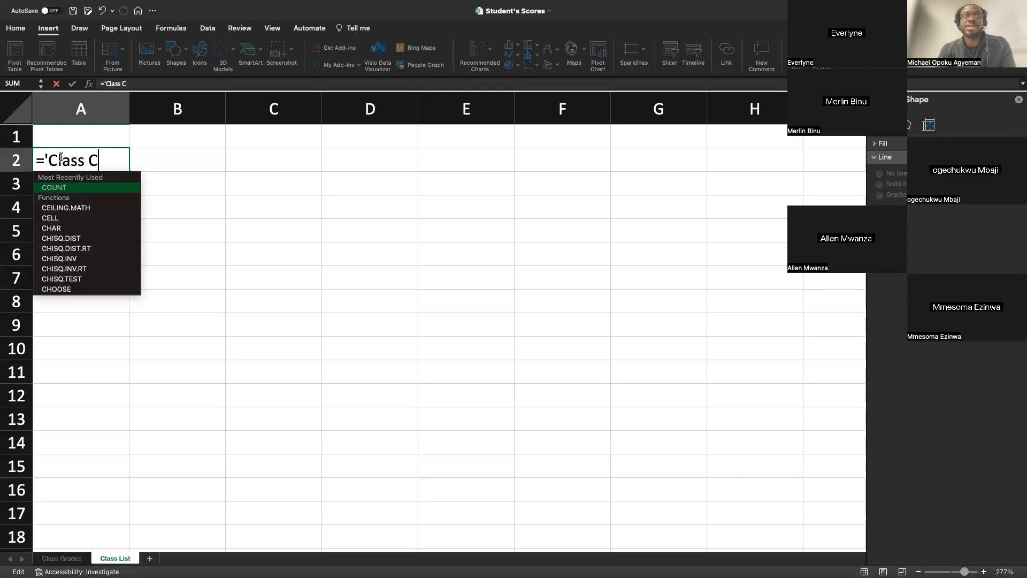
type("s'")
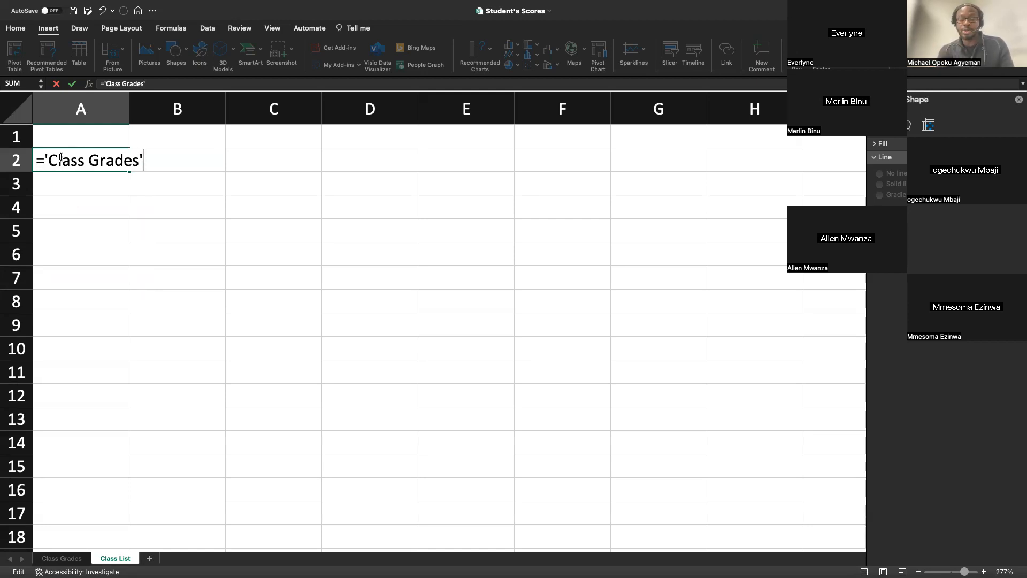
type("!")
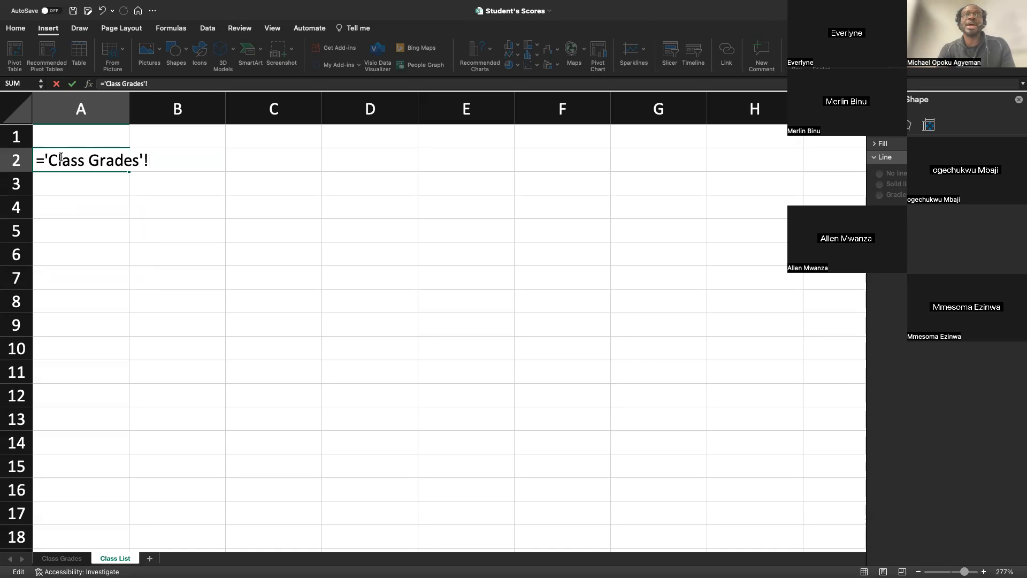
type("A")
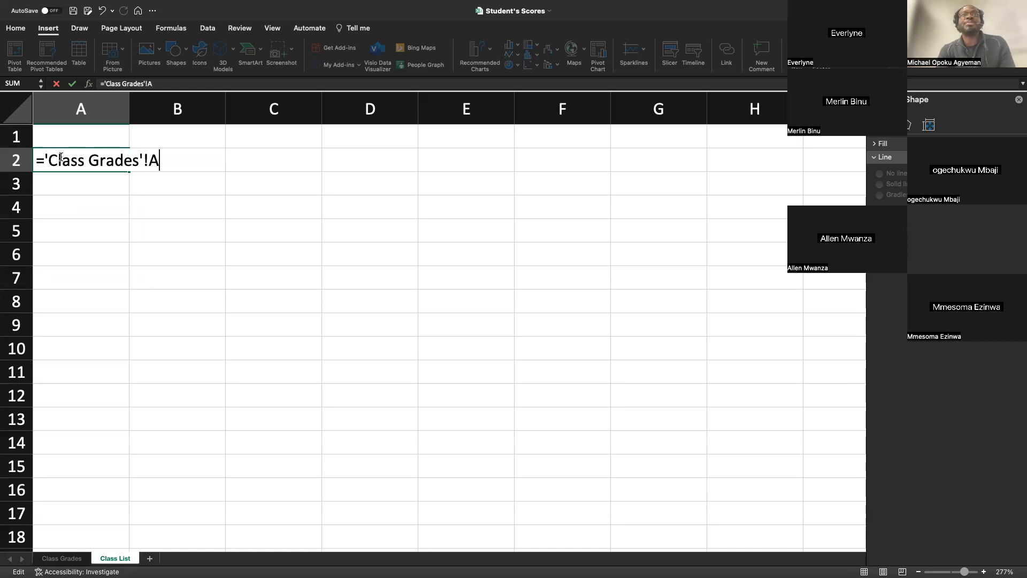
type("2")
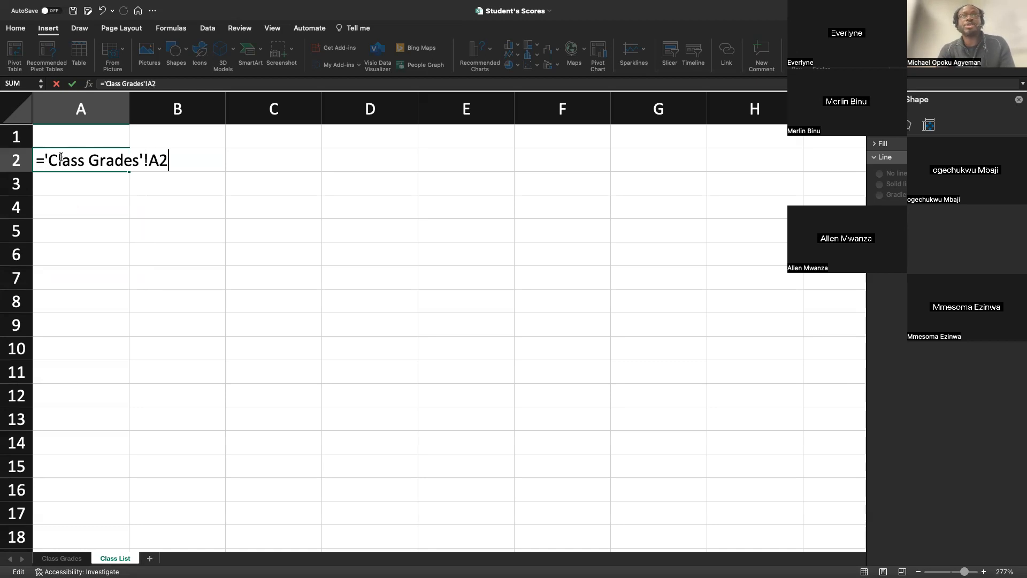
key("Return")
double_click(62, 158)
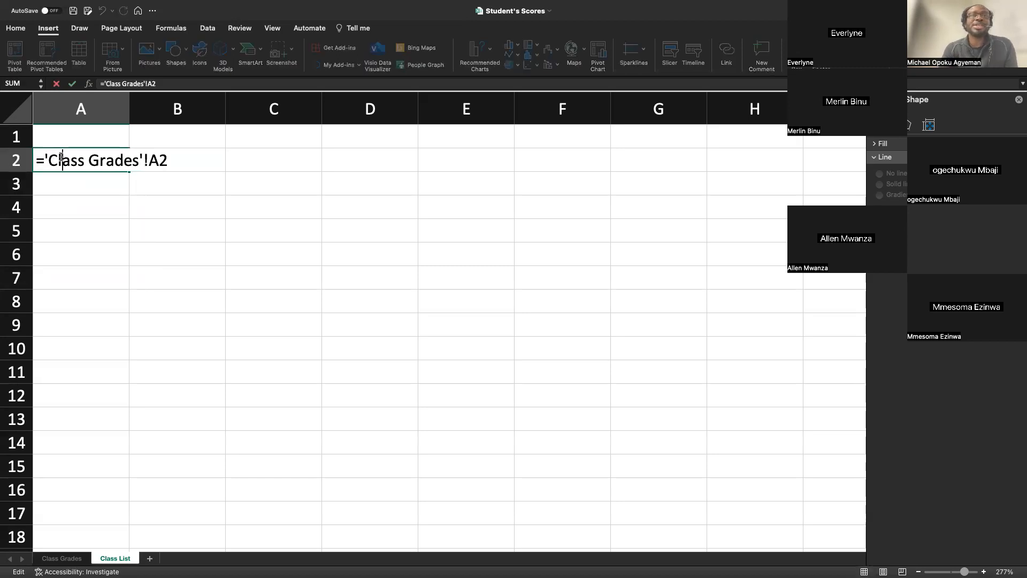
Replace the Names header in cell A2 of Class Grades with a sample full name and check the linked cell on Class List.
left_click(60, 558)
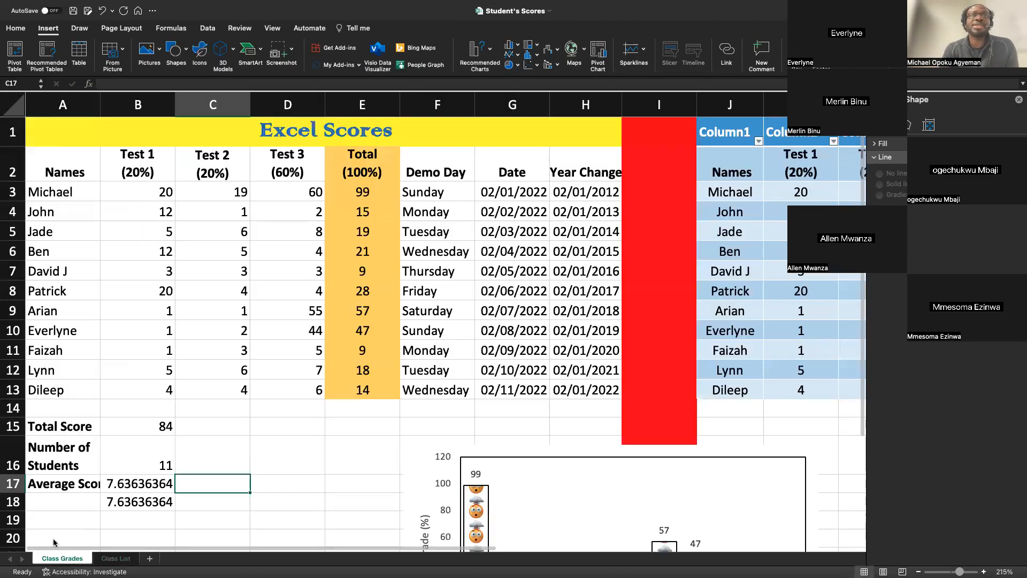
left_click(54, 167)
type("Johnson")
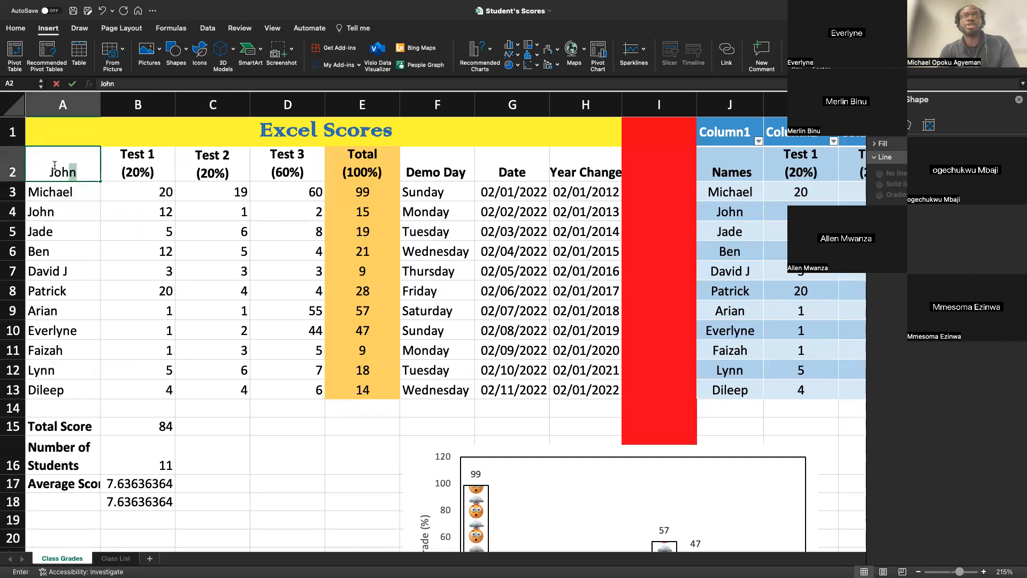
type(" Jow")
key("BackSpace")
type("e")
key("Return")
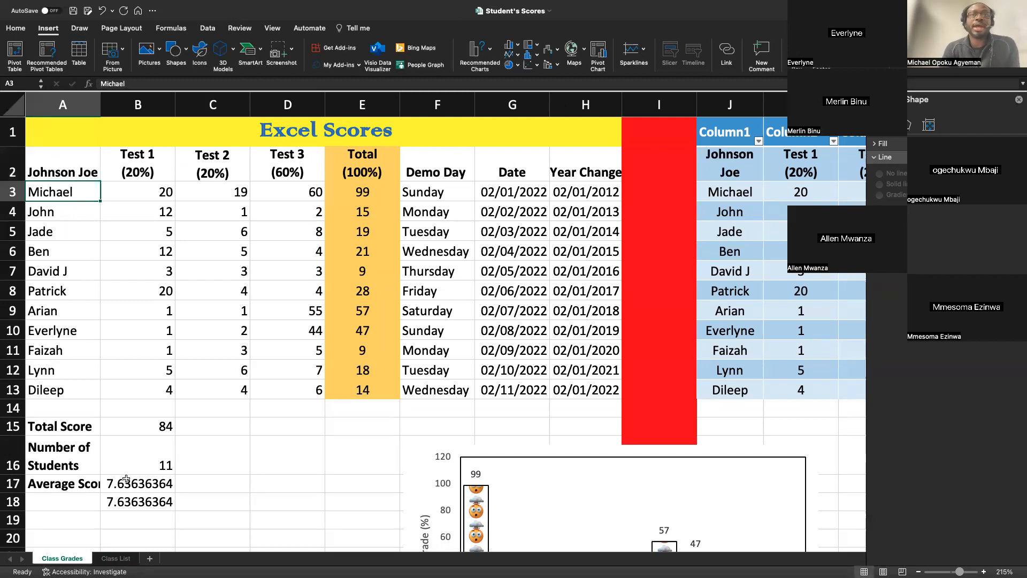
left_click(108, 560)
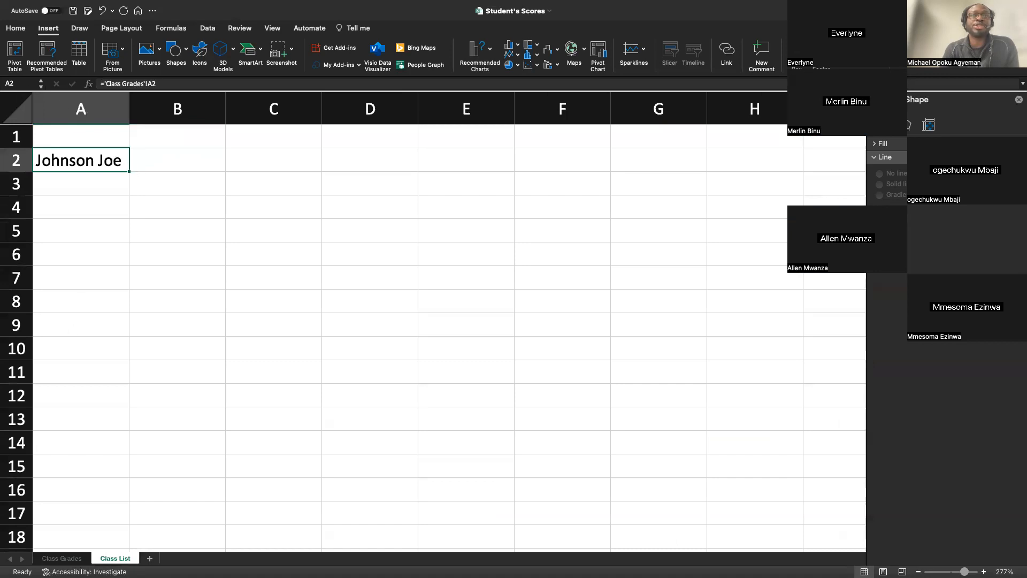
Undo the header change in cell A2 of the Class Grades sheet.
left_click(64, 559)
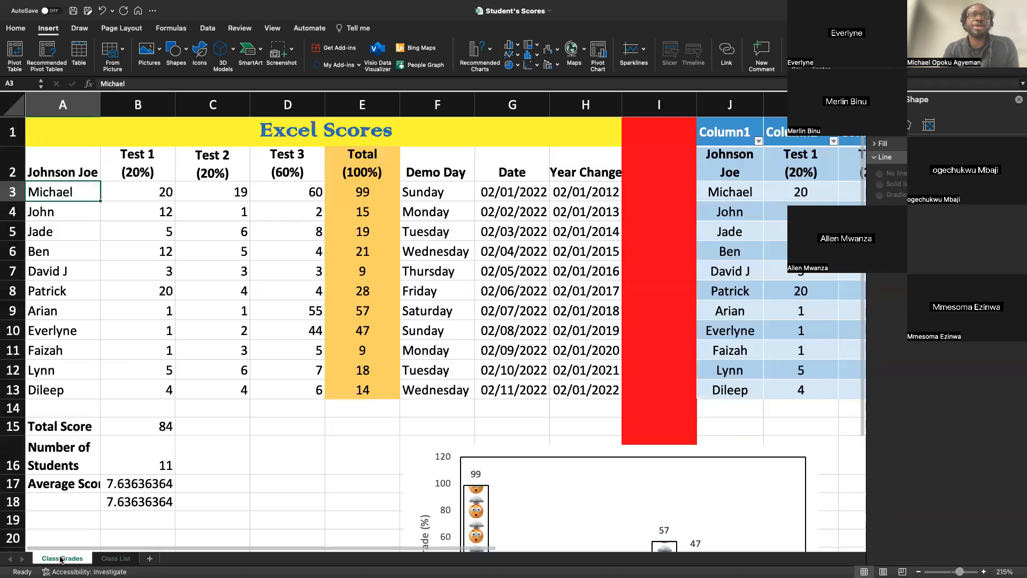
left_click(125, 371)
key("super+z")
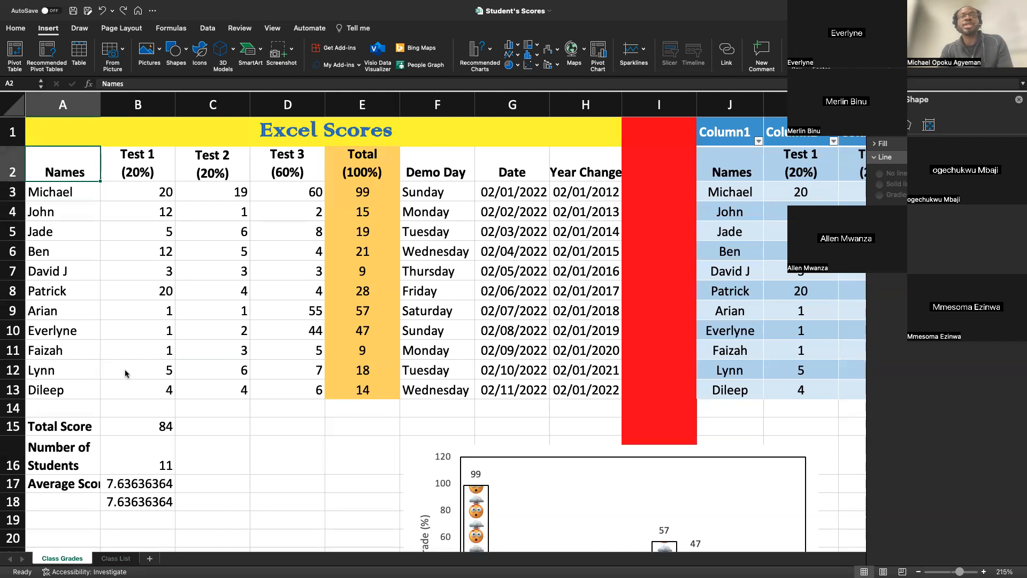
Try to enter the sheet reference ="Class Grades"! in cell B2 of the Class List sheet.
left_click(123, 559)
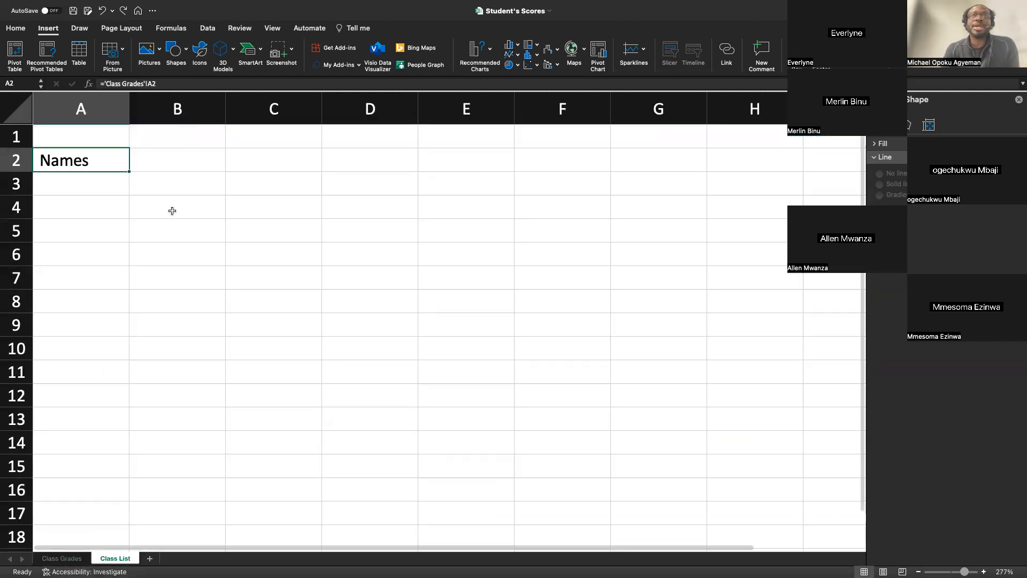
left_click(186, 163)
type("=")
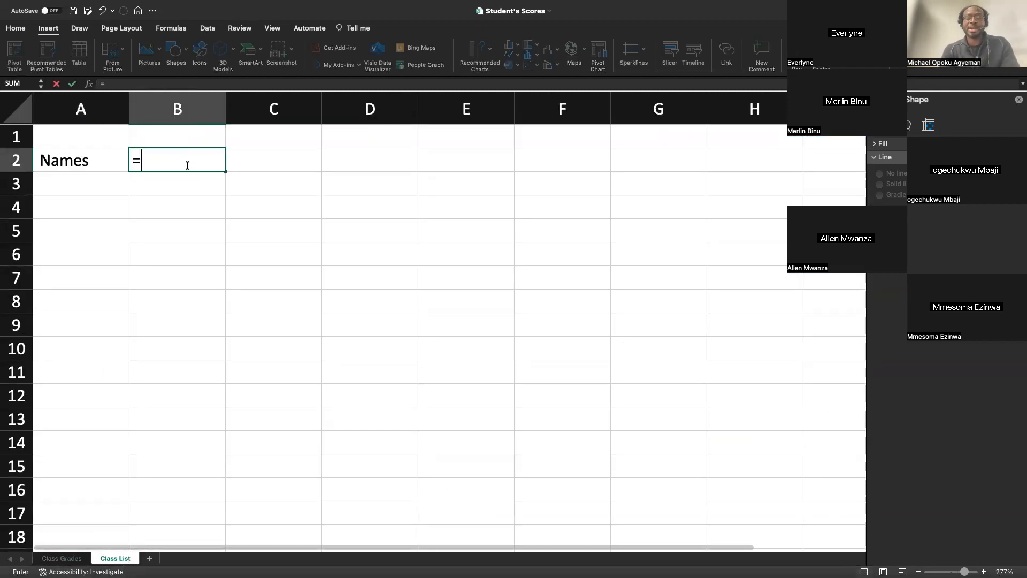
type("\"Class Grades")
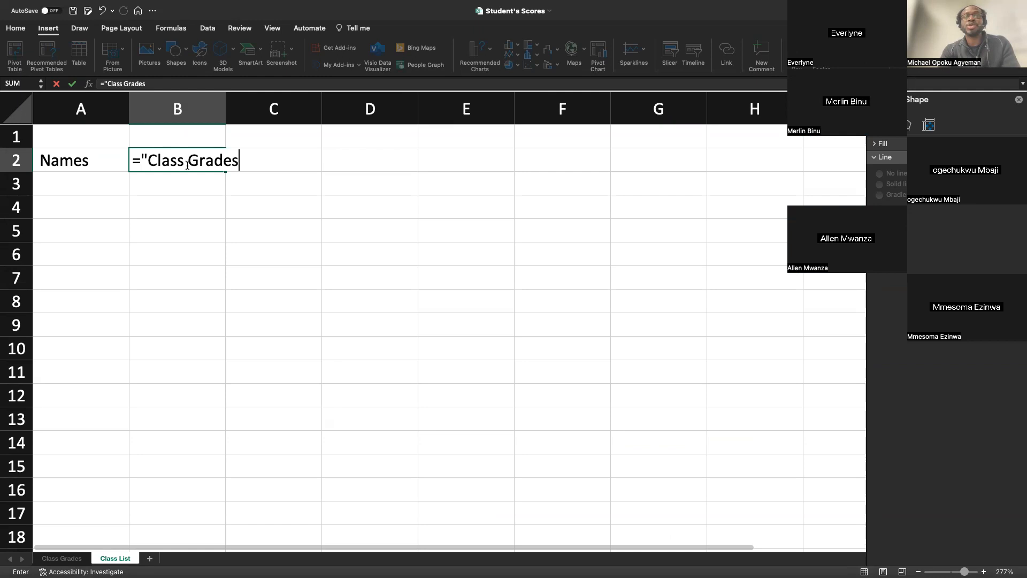
type("\"")
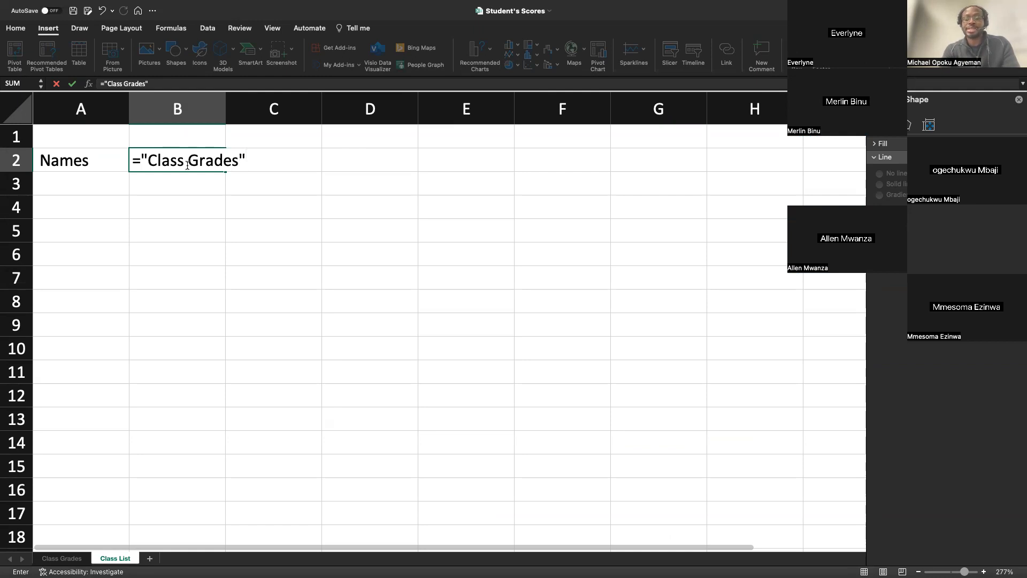
type("!")
key("Return")
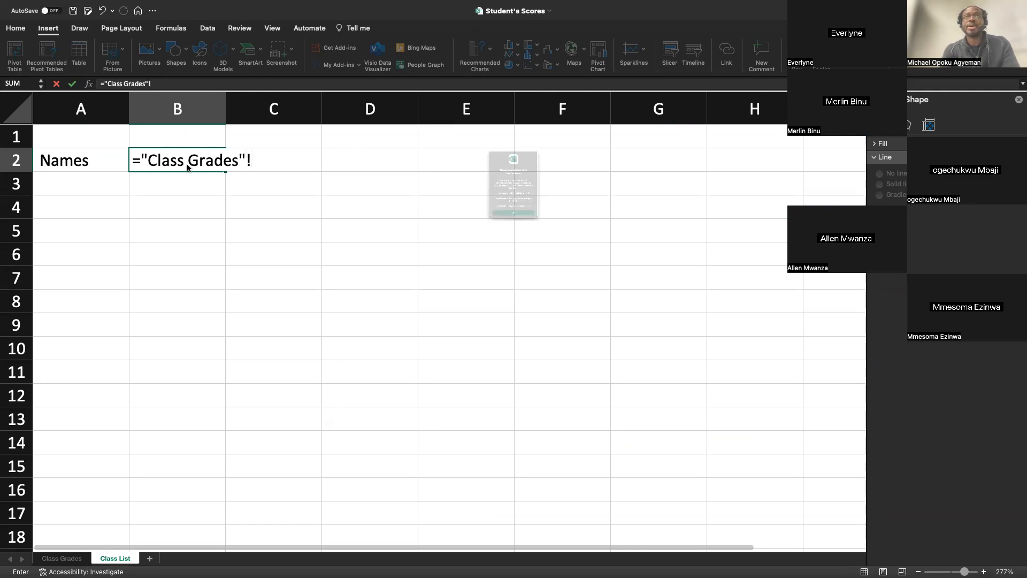
left_click(481, 270)
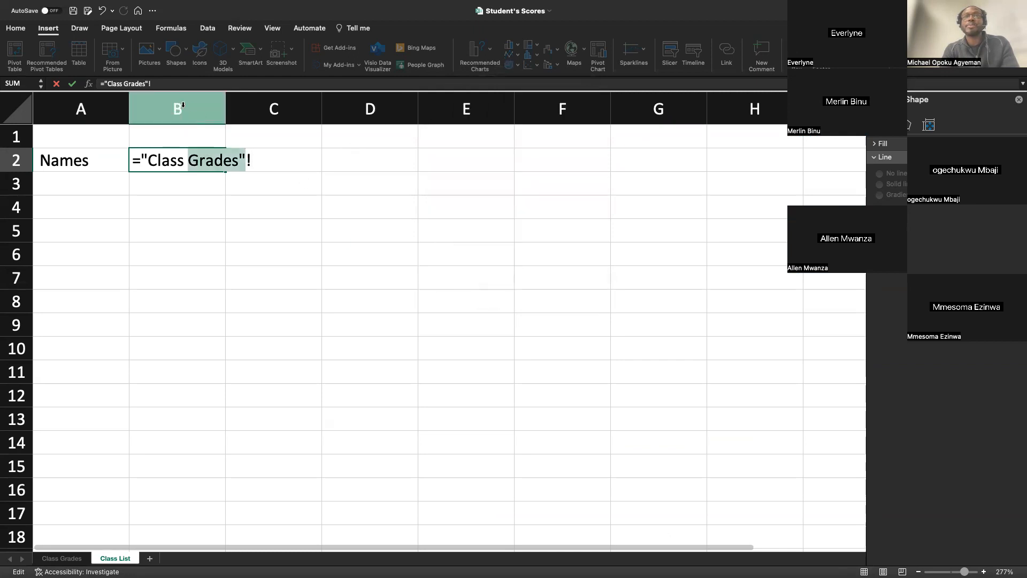
Try to link cell B2 of the Class List sheet to the grades sheet with the formula =[Class Grades]!A2.
key("BackSpace")
type("]")
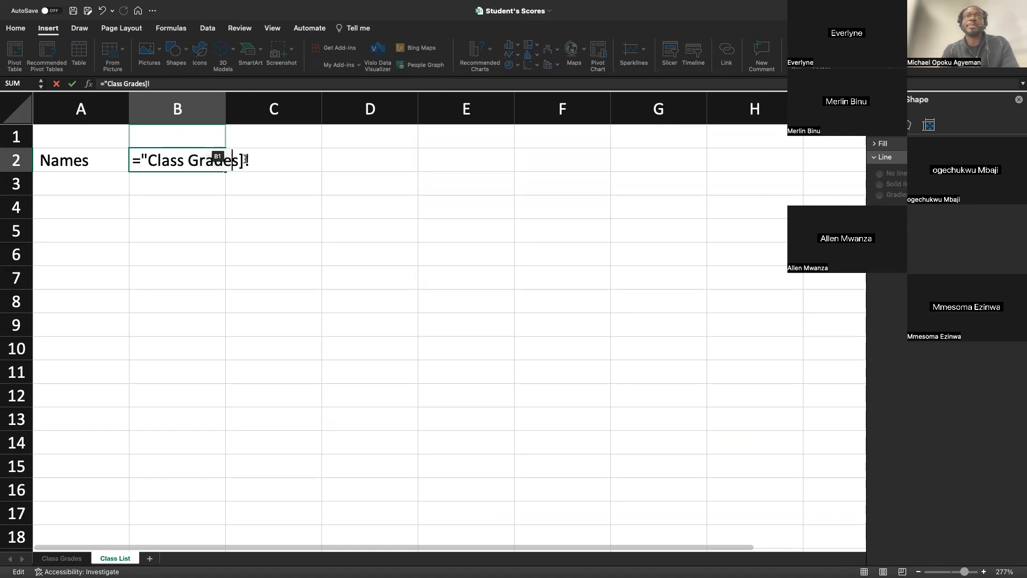
key("Left")
key("Left")
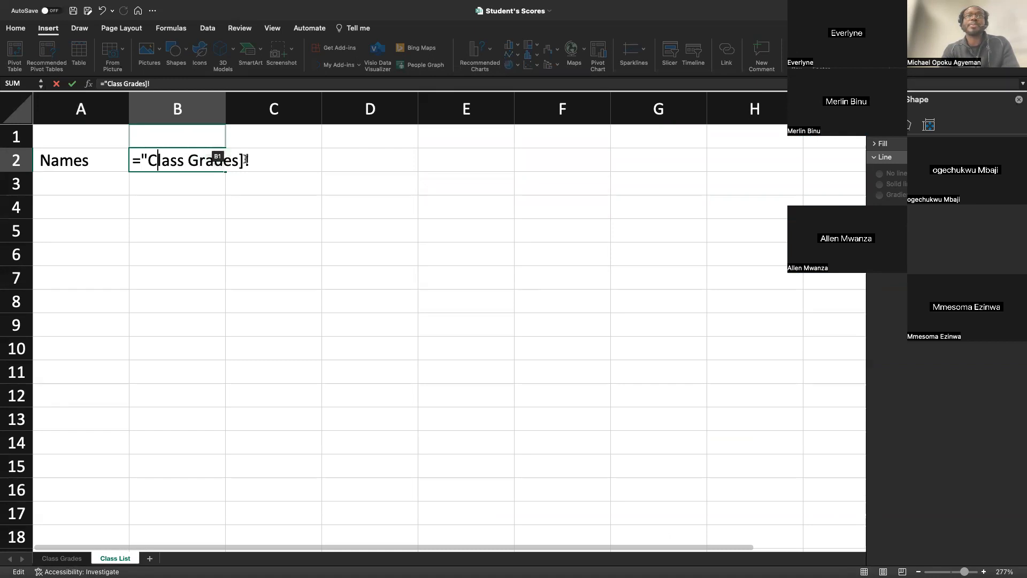
key("BackSpace")
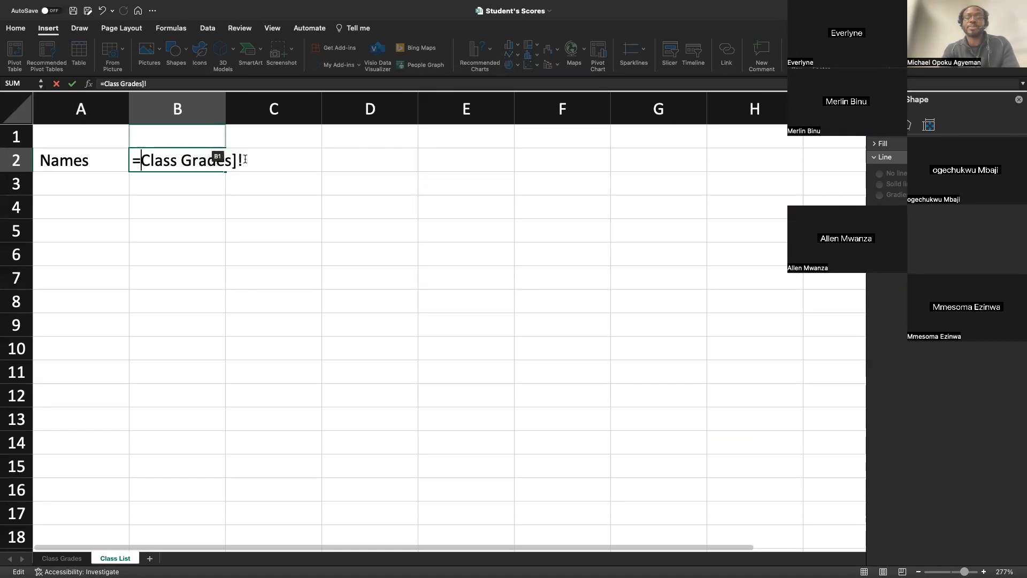
type("[")
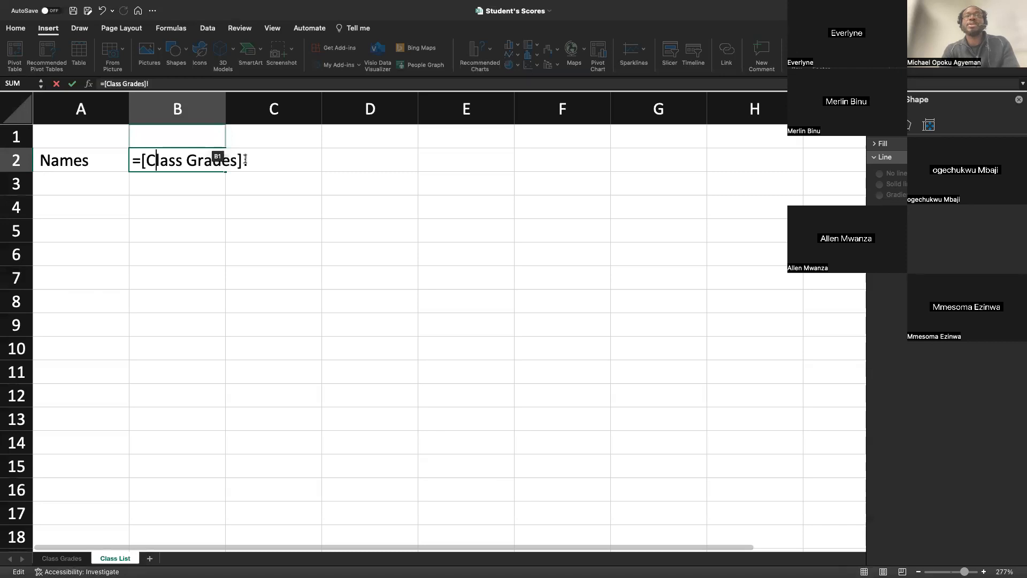
key("Right")
key("Right")
key("Right")
type("A")
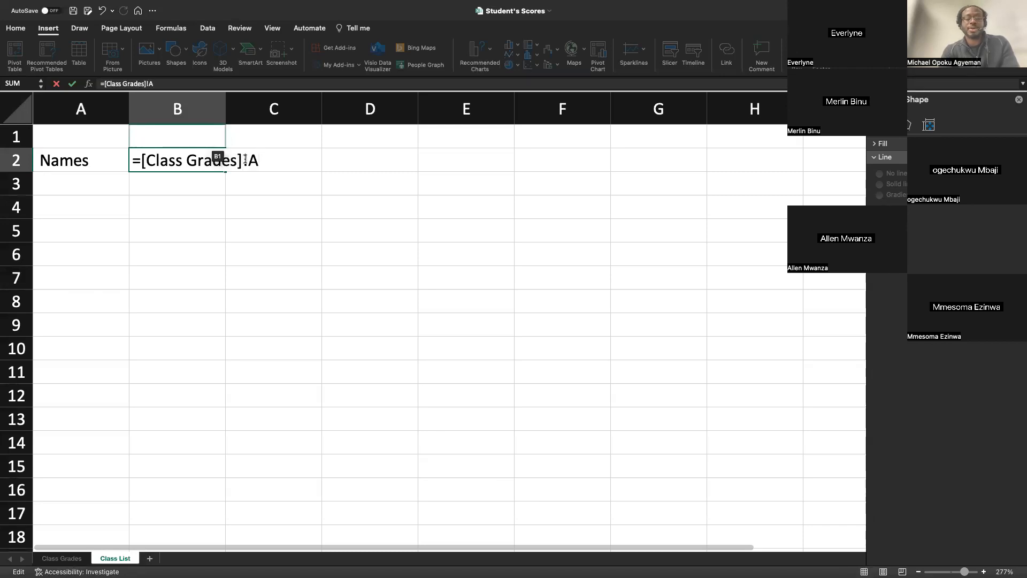
type("2")
key("Return")
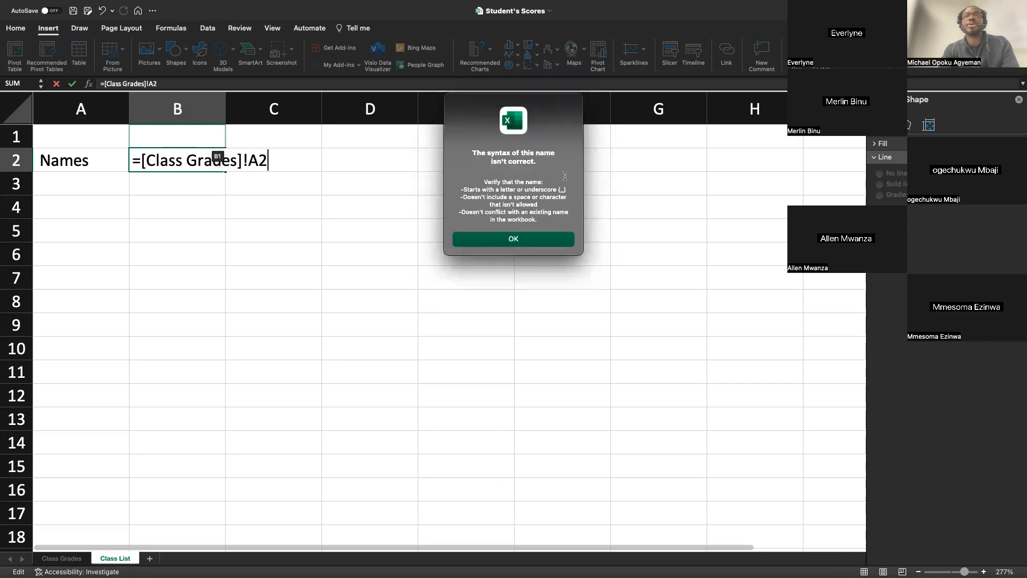
left_click(514, 239)
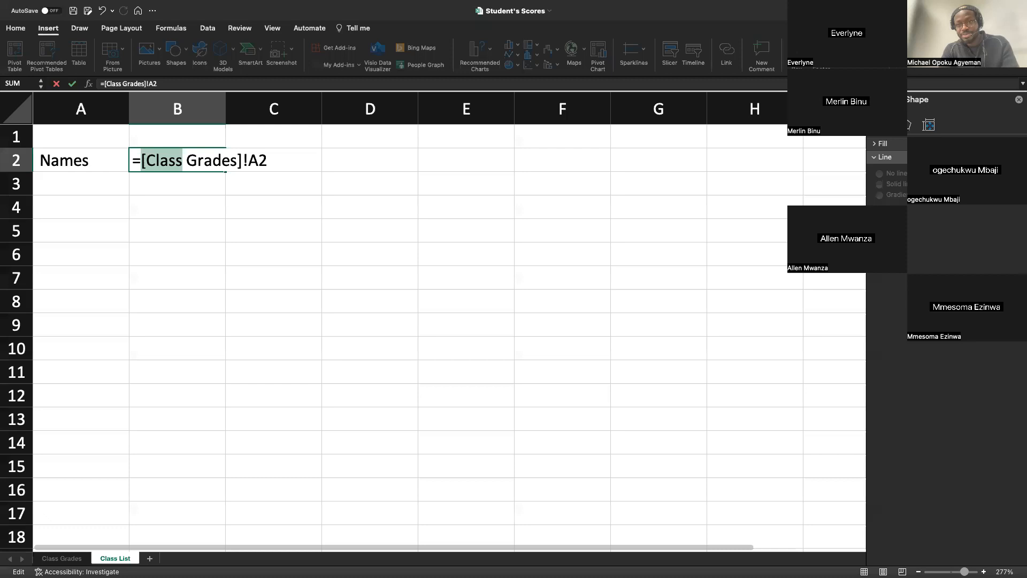
Clear the bracketed formula from cell B2 and select the linked Names cell A2.
left_click(249, 162)
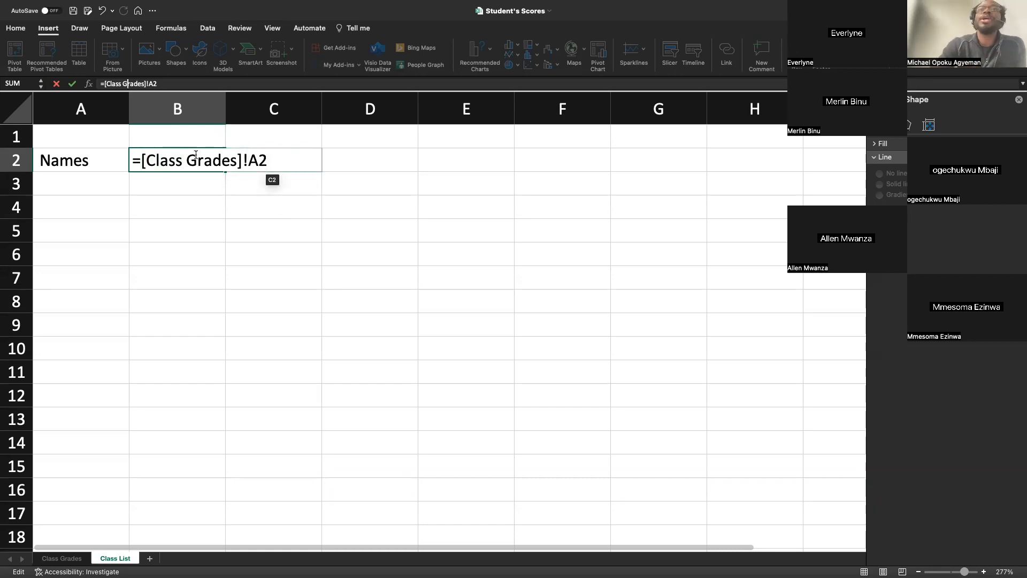
key("BackSpace")
key("BackSpace")
key("BackSpace")
key("BackSpace")
key("BackSpace")
left_click_drag(236, 162, 67, 149)
key("BackSpace")
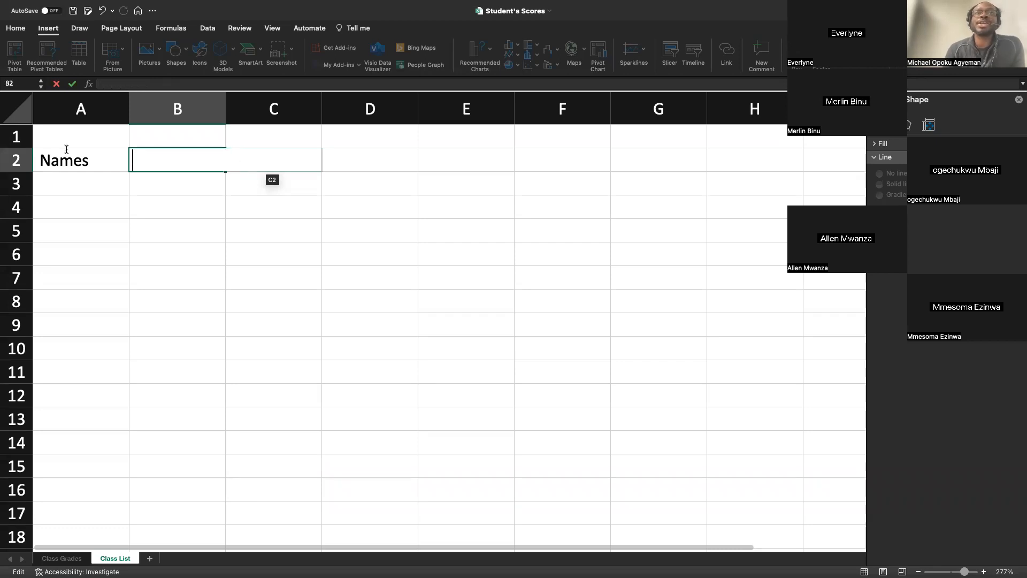
left_click(80, 161)
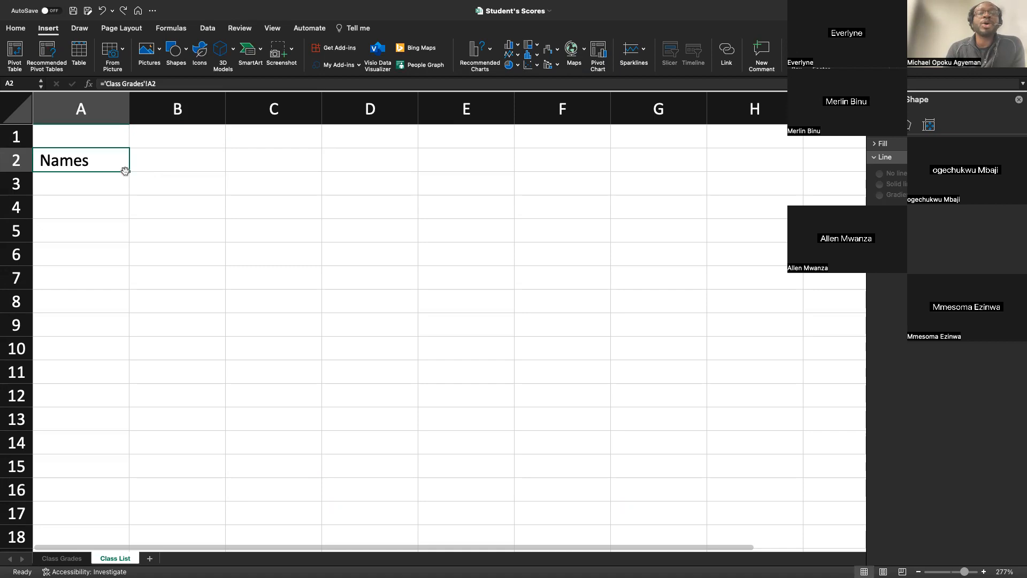
Compare both sheets, and fill the link formula in cell A2 of Class List across row 2 to column M.
left_click(47, 558)
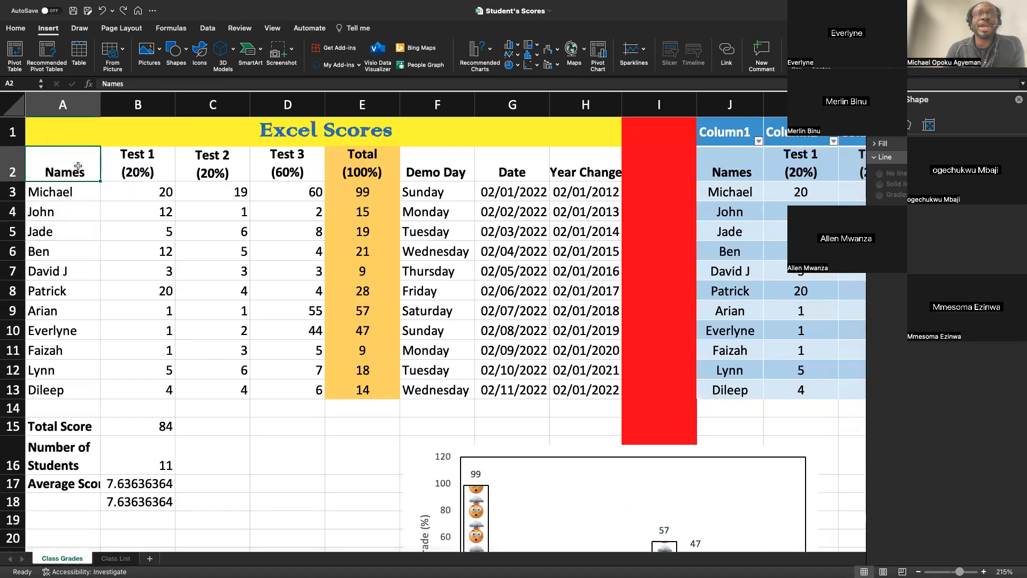
left_click(116, 558)
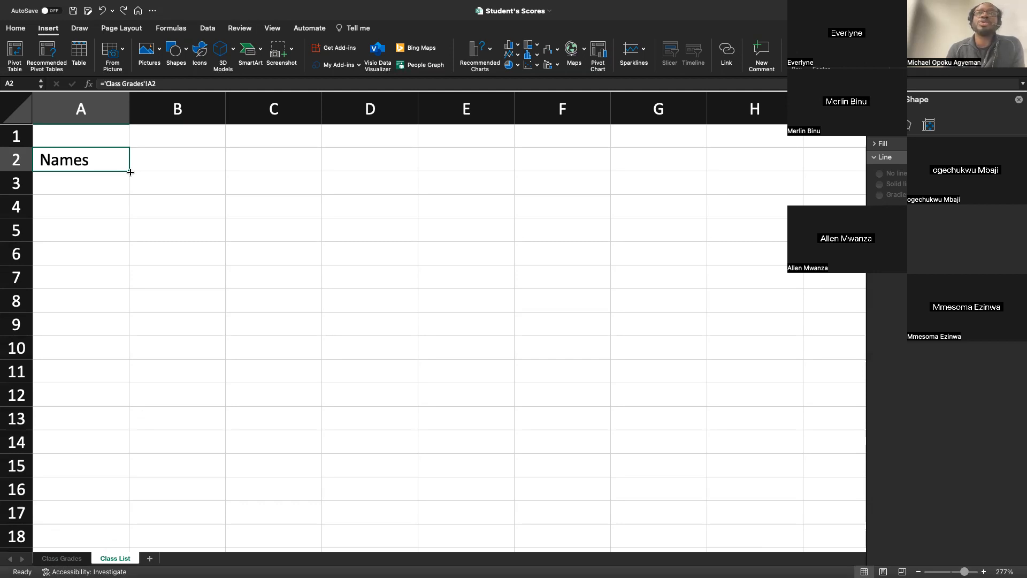
left_click(62, 558)
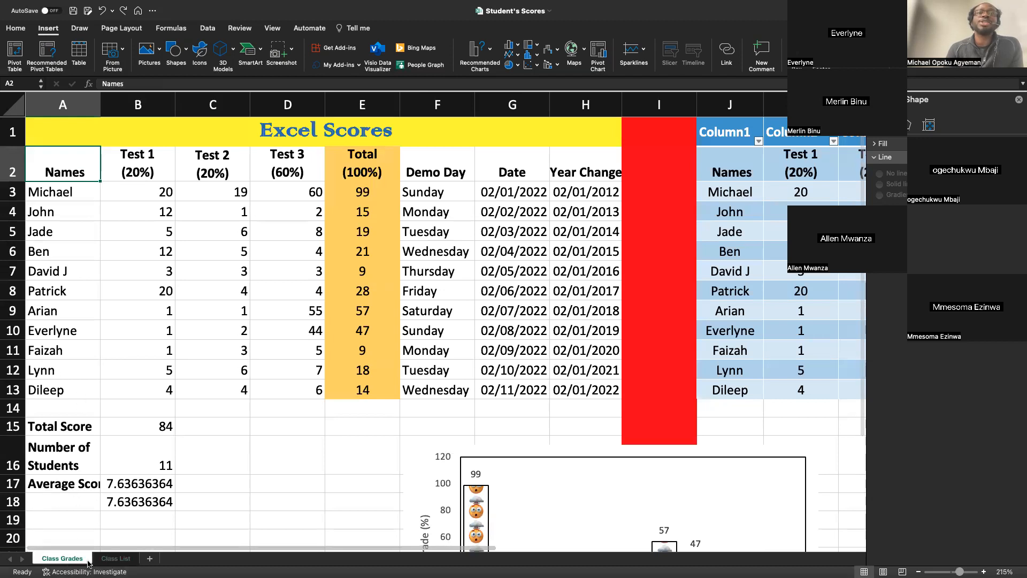
left_click(108, 559)
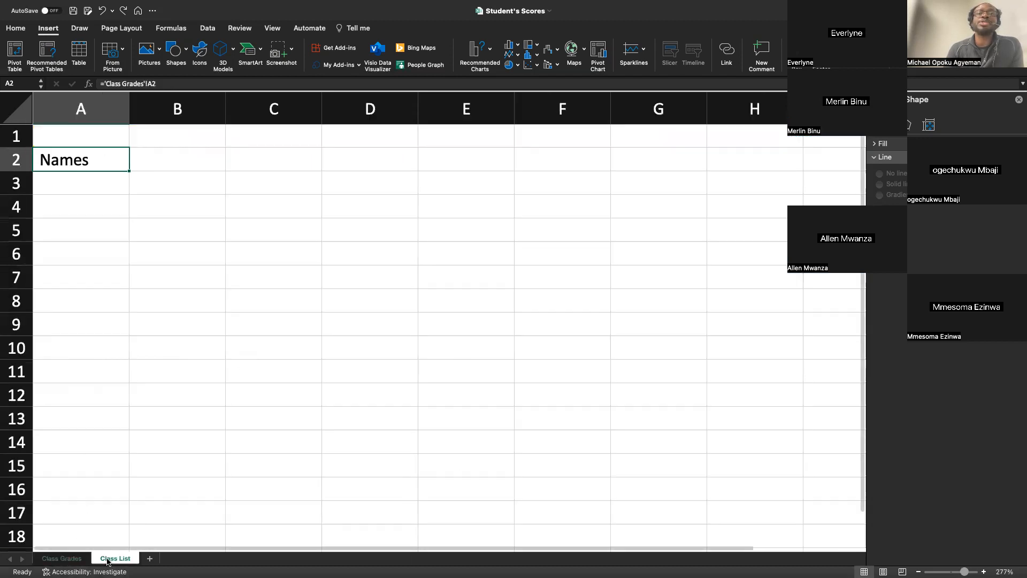
left_click_drag(130, 171, 789, 159)
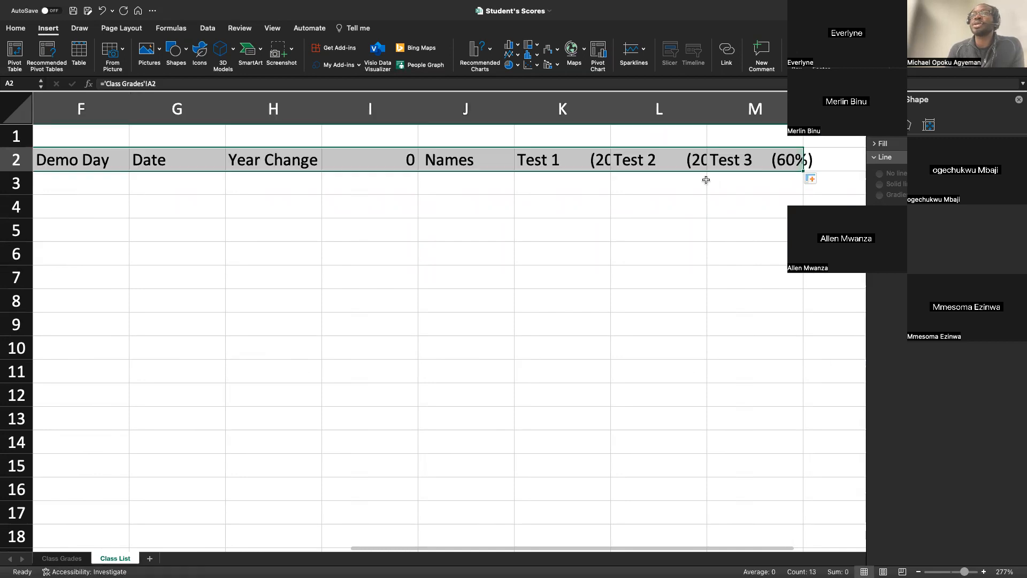
scroll(683, 193, "left", 5)
scroll(682, 194, "right", 1)
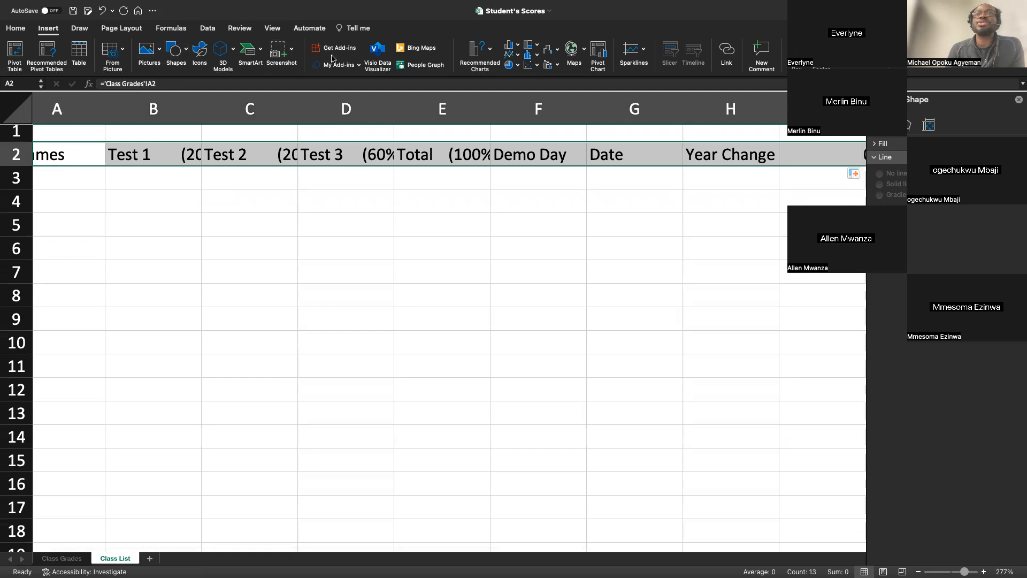
Wrap the text of the linked header cells A2:M2 on the Class List sheet.
left_click(19, 28)
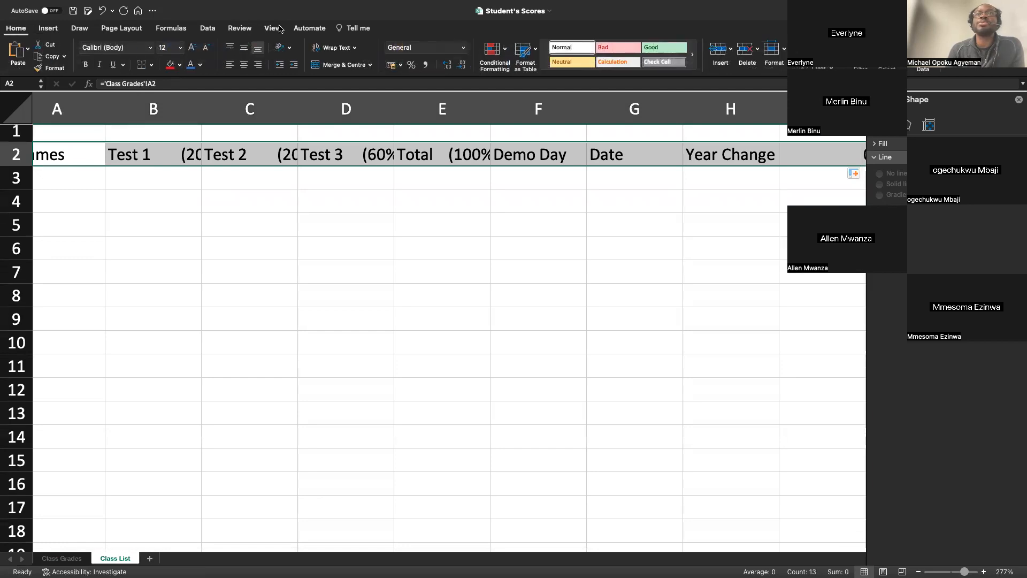
left_click(355, 48)
left_click(338, 63)
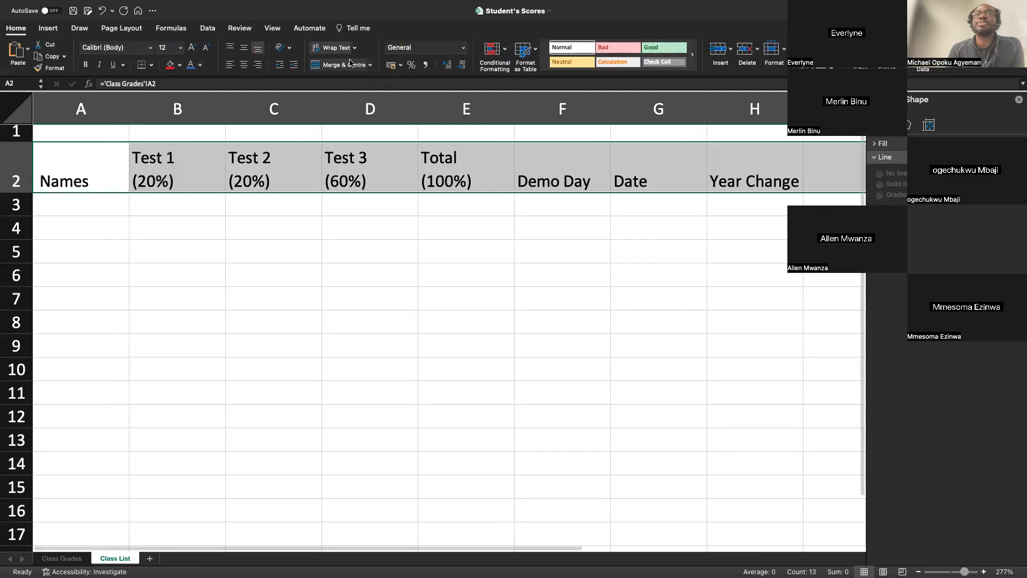
Fill the linked header formulas in A2:M2 down to row 17 of the Class List sheet.
scroll(385, 268, "right", 10)
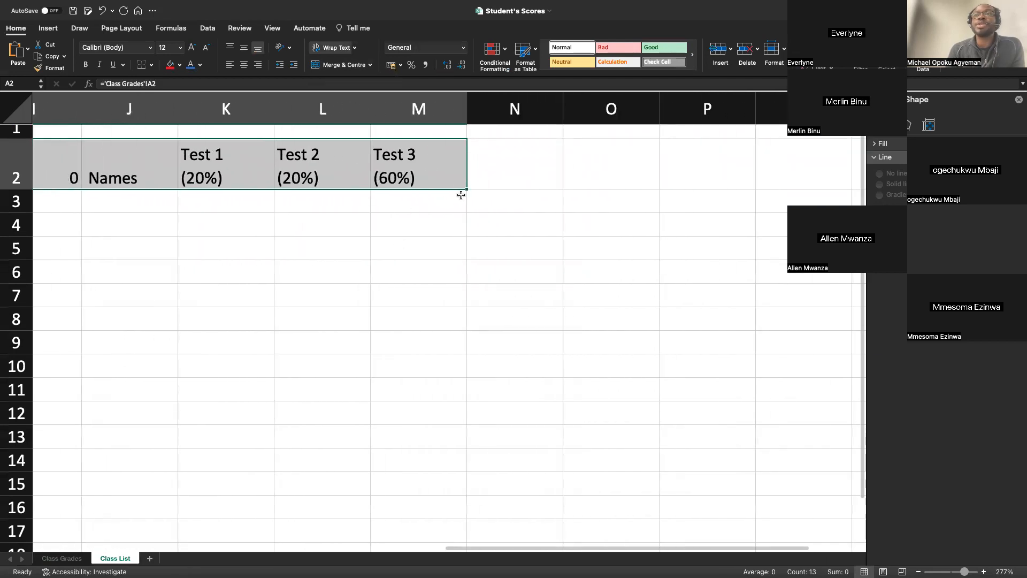
left_click_drag(470, 189, 496, 375)
scroll(496, 374, "left", 8)
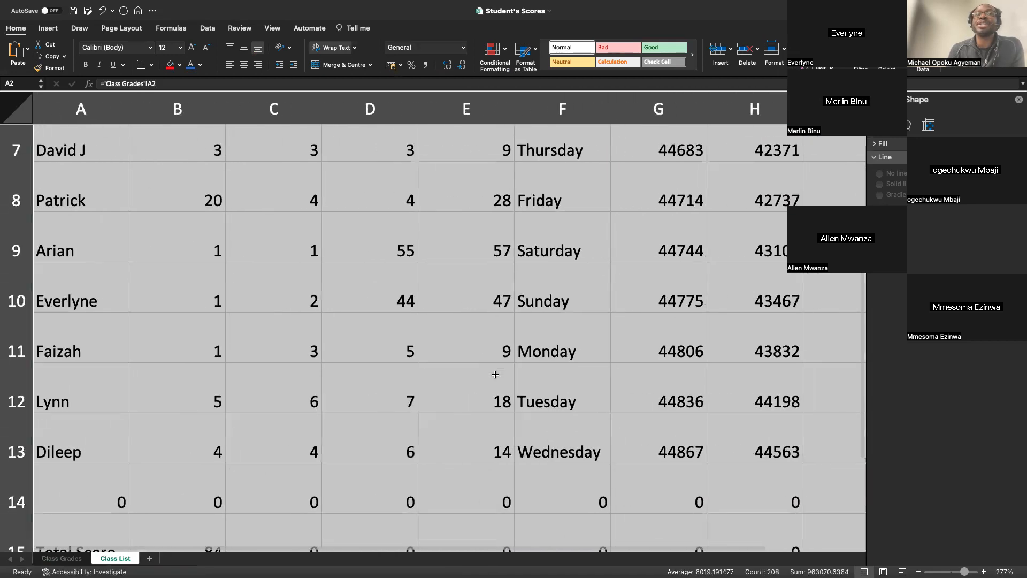
scroll(495, 374, "right", 2)
scroll(495, 374, "up", 6)
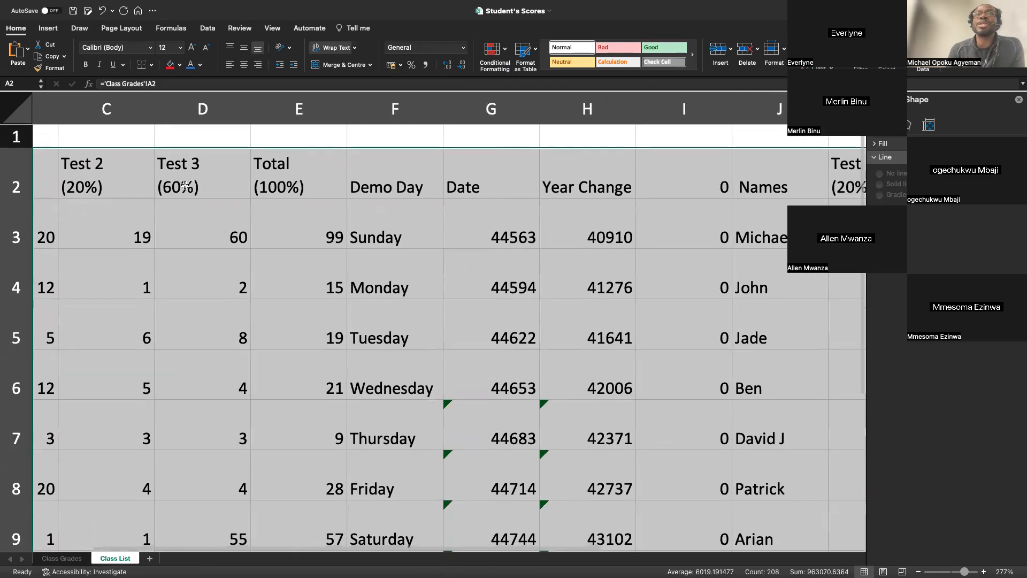
Apply bold to the linked range A2:M17 and remove it again.
left_click(86, 65)
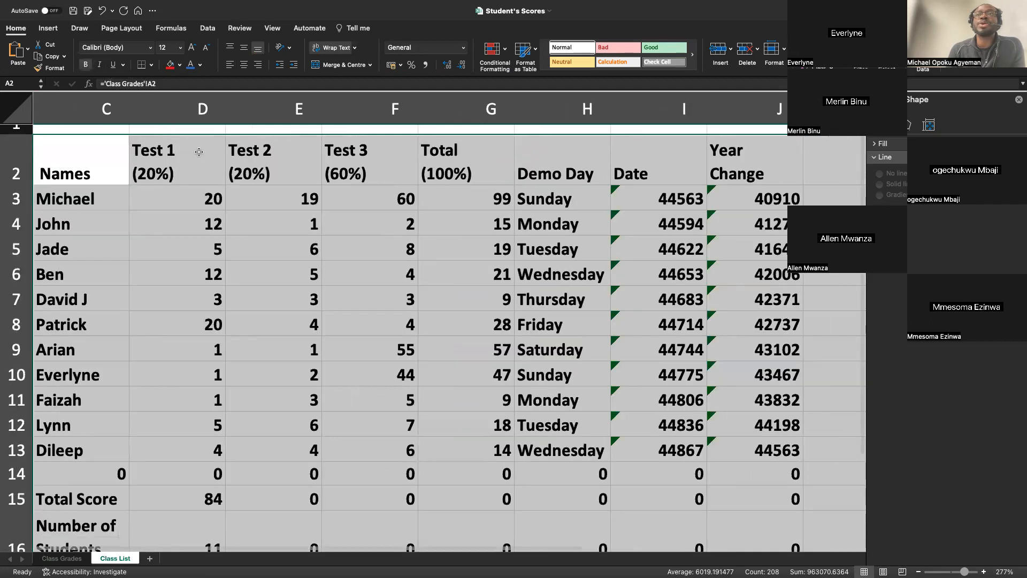
left_click(86, 65)
scroll(127, 189, "left", 2)
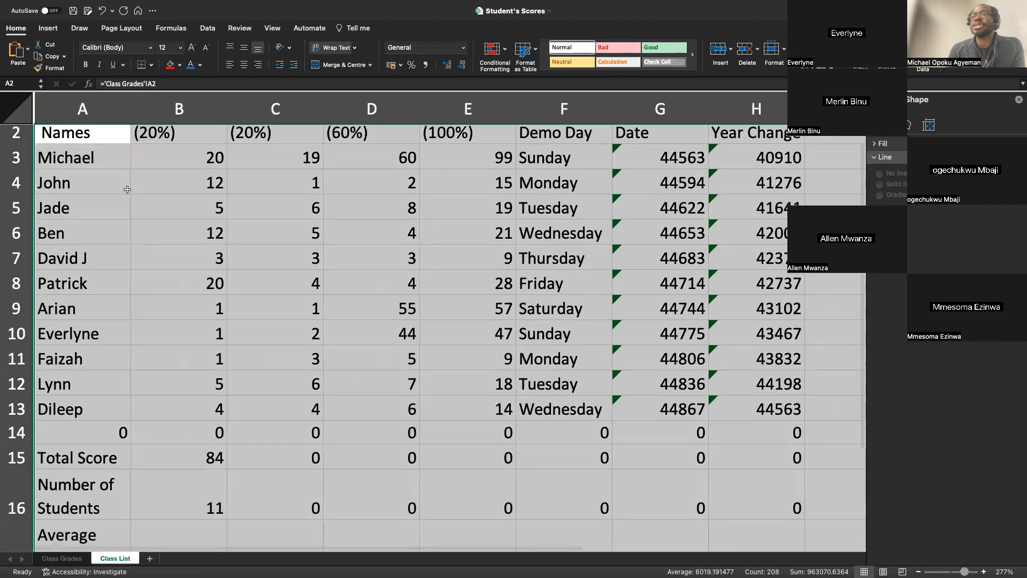
Clear the contents of row 14 and of the cells from column C onward in rows 15 to 17.
scroll(127, 189, "down", 5)
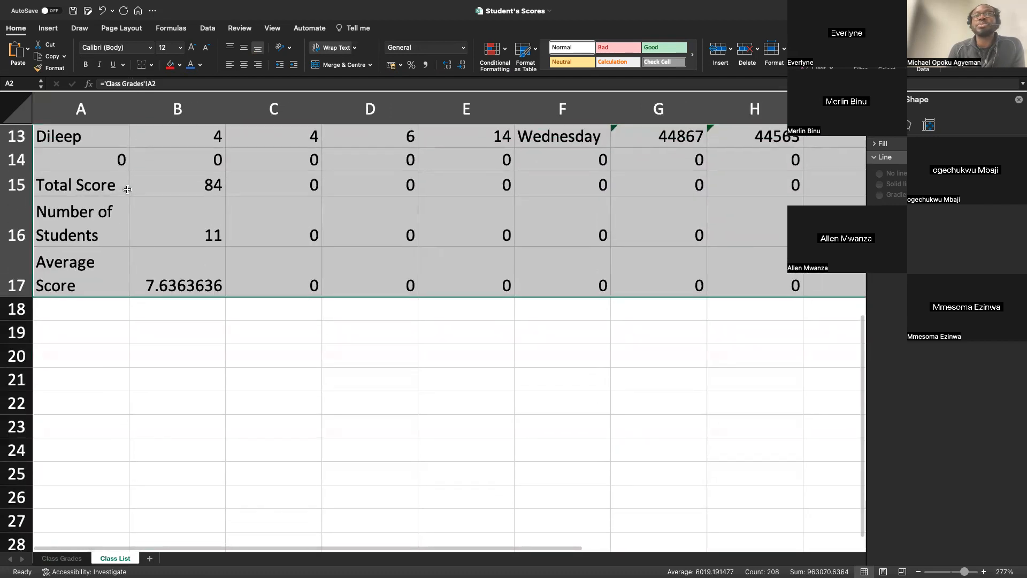
scroll(126, 189, "up", 4)
scroll(127, 189, "right", 1)
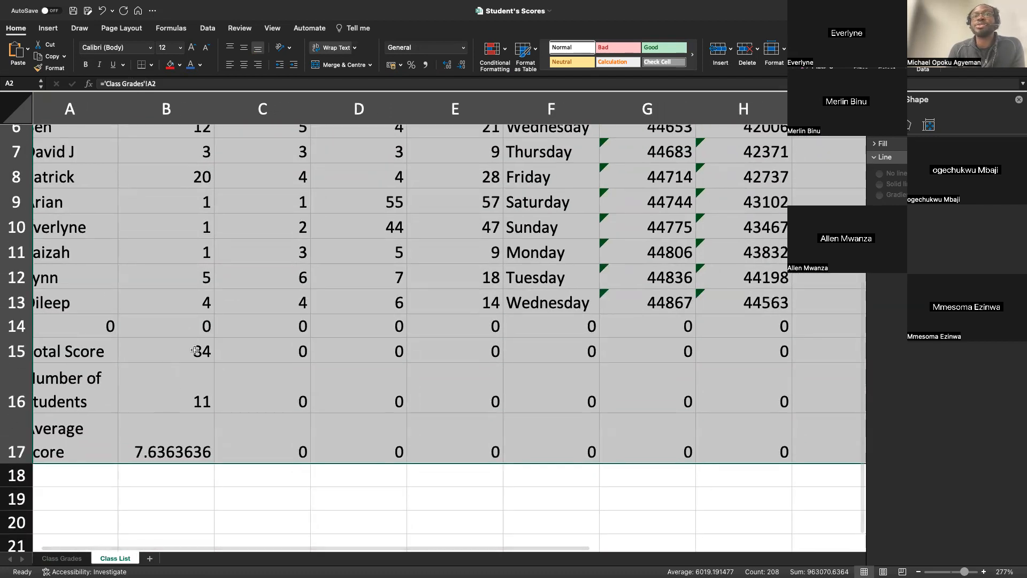
left_click(19, 326)
key("Delete")
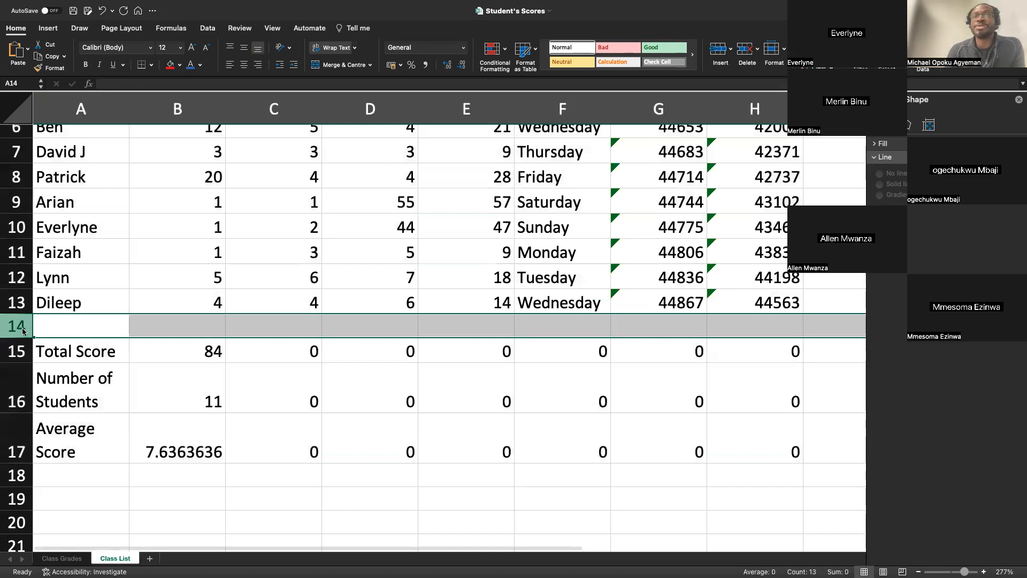
left_click(292, 353)
left_click_drag(299, 350, 695, 475)
key("Delete")
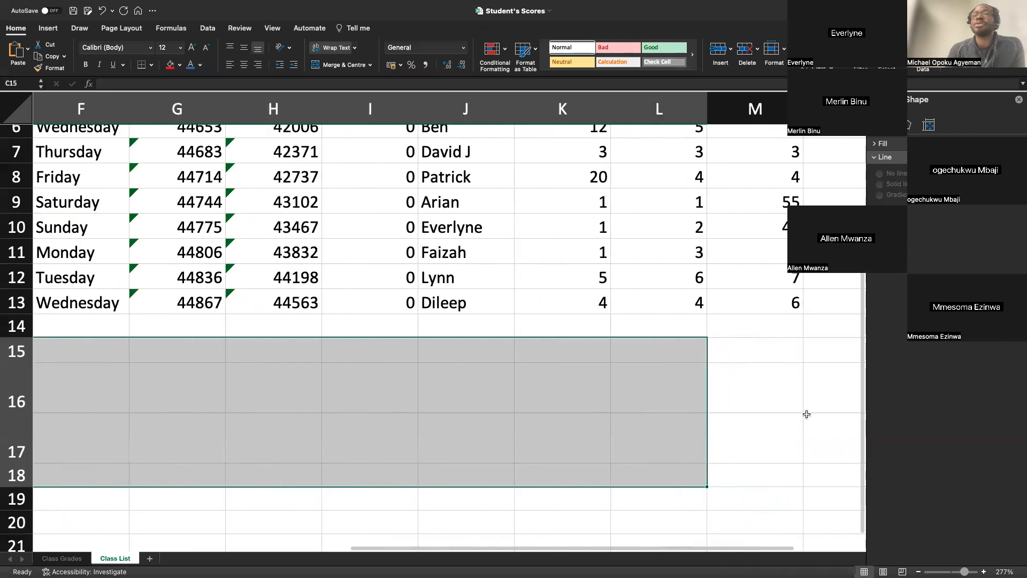
left_click(603, 375)
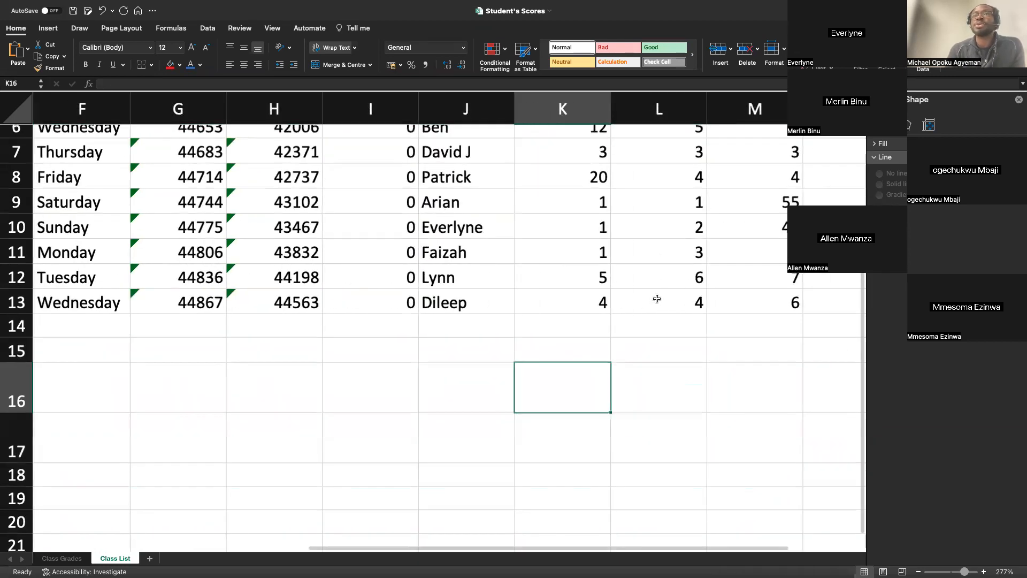
Clear the contents of cells I2:I13 on the Class List sheet.
scroll(657, 298, "down", 5)
scroll(657, 297, "down", 3)
left_click(417, 135)
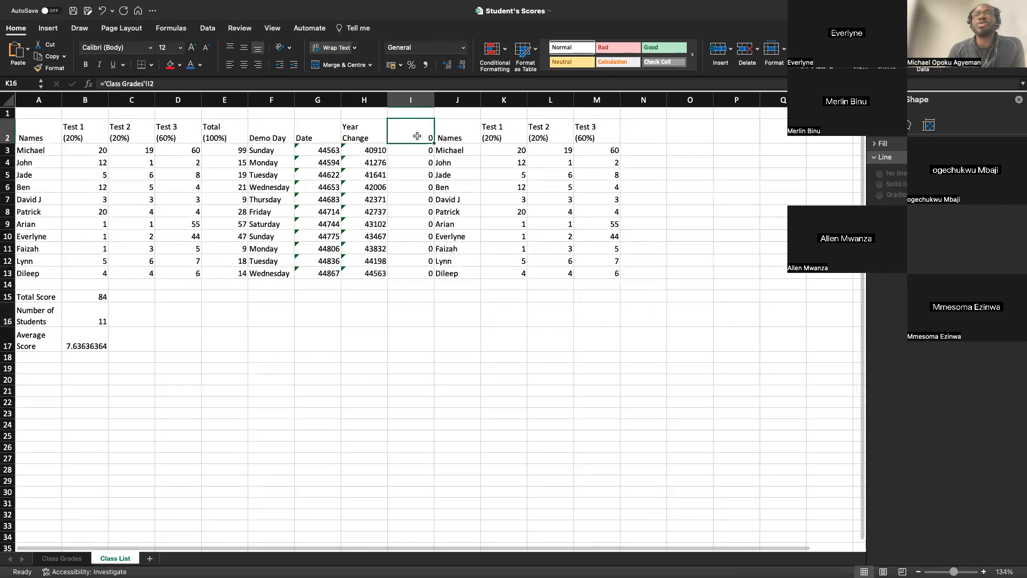
left_click_drag(418, 136, 418, 270)
key("Delete")
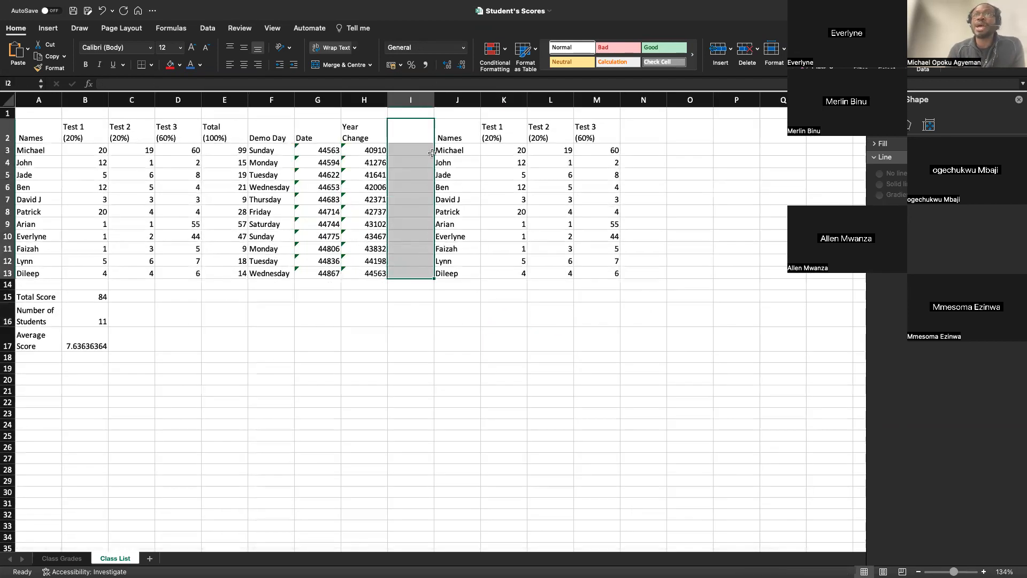
Fill the whole of column I on the Class List sheet with red.
left_click(411, 100)
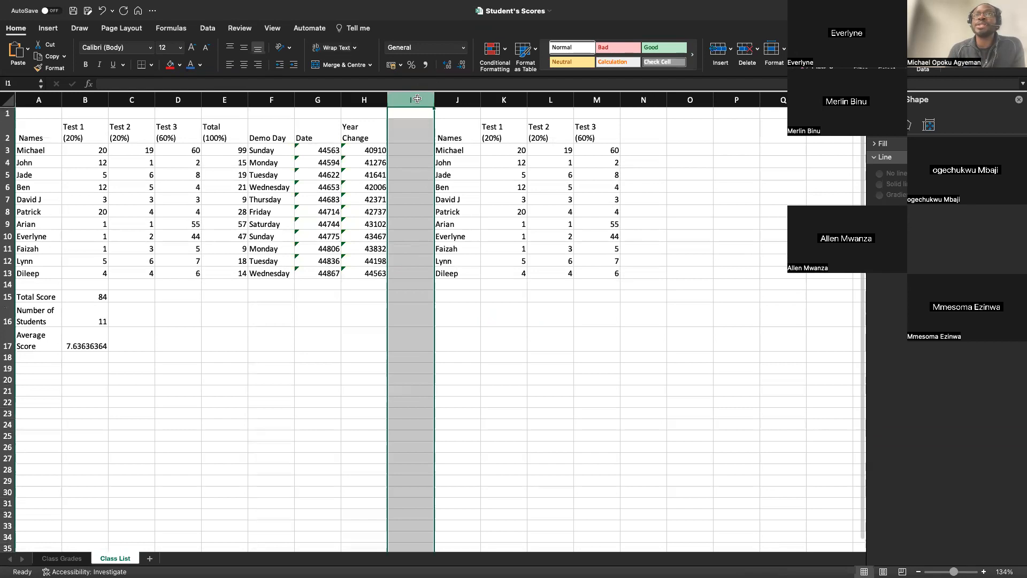
left_click(170, 64)
left_click(203, 259)
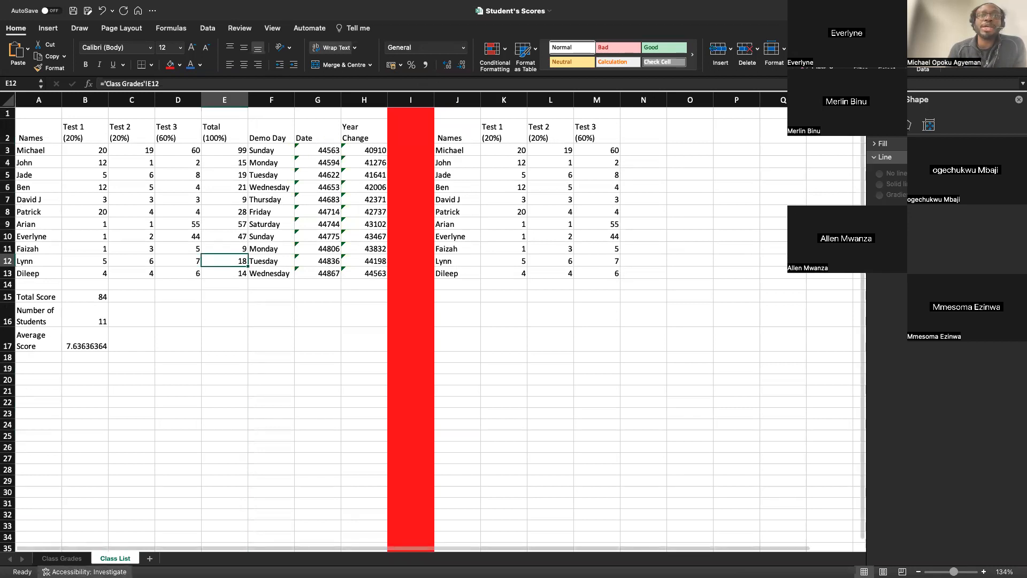
Compare the original Class Grades sheet with its linked copy on the Class List sheet.
left_click(68, 559)
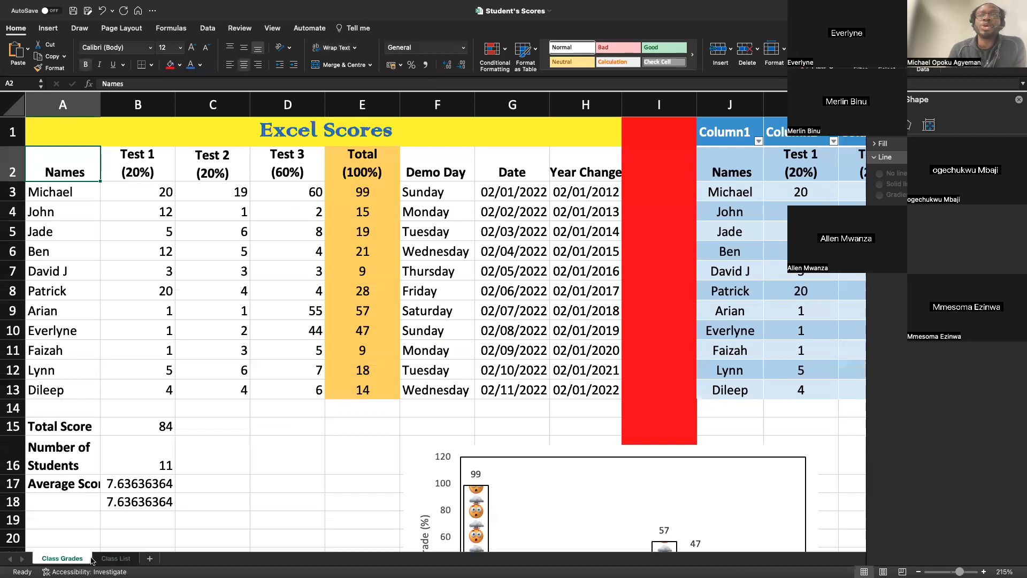
left_click(109, 559)
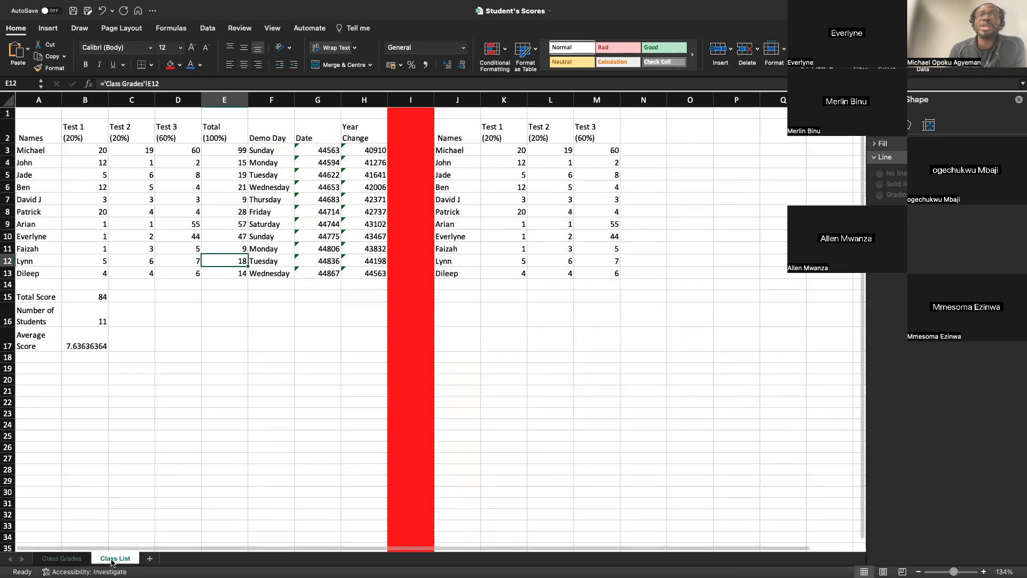
left_click(74, 559)
left_click(115, 558)
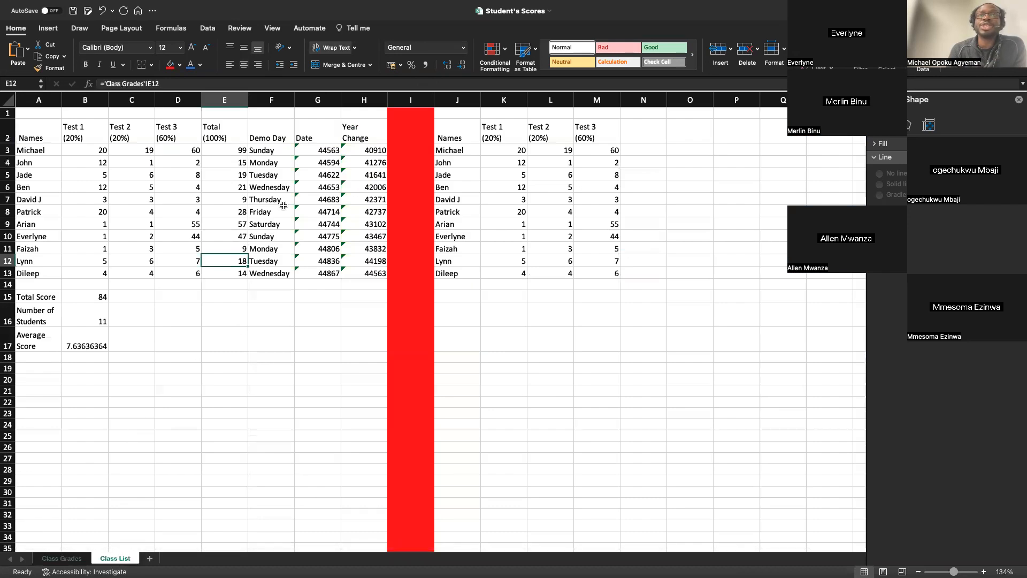
Format the linked Date values in G3:G13 as dates of type *14/03/2012 with the English (United Kingdom) locale.
left_click_drag(325, 146, 321, 273)
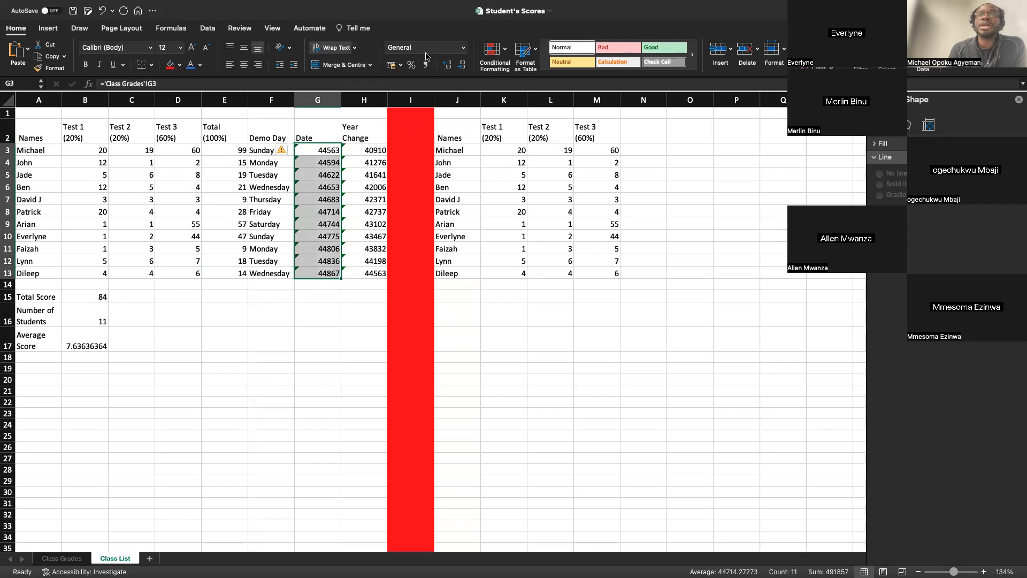
left_click(463, 49)
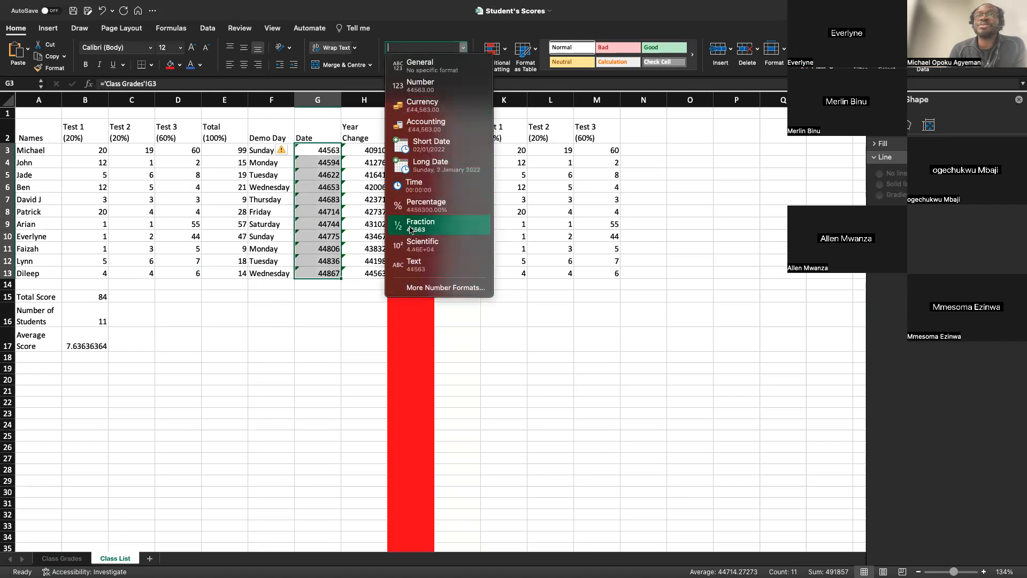
left_click(417, 289)
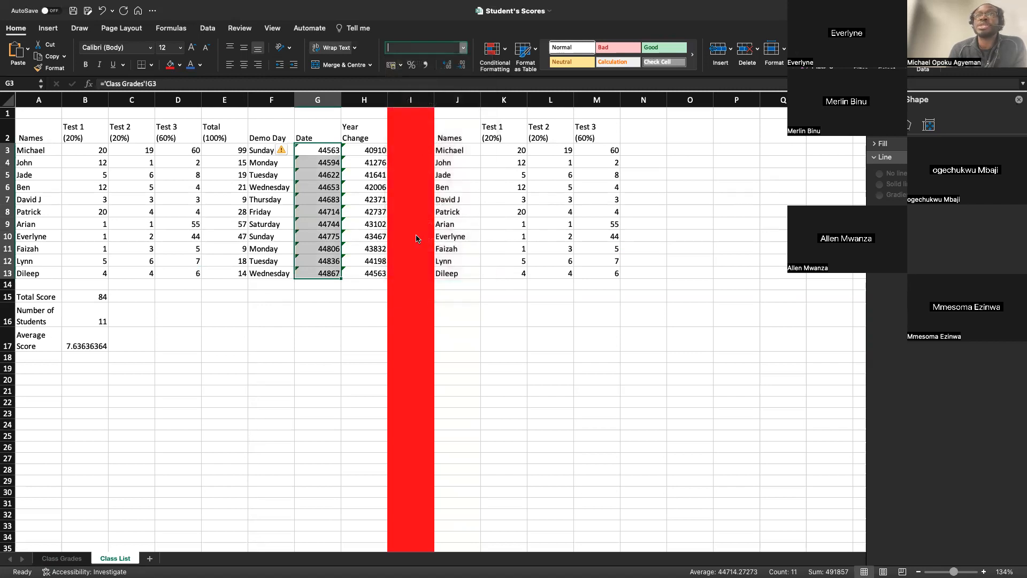
left_click(390, 151)
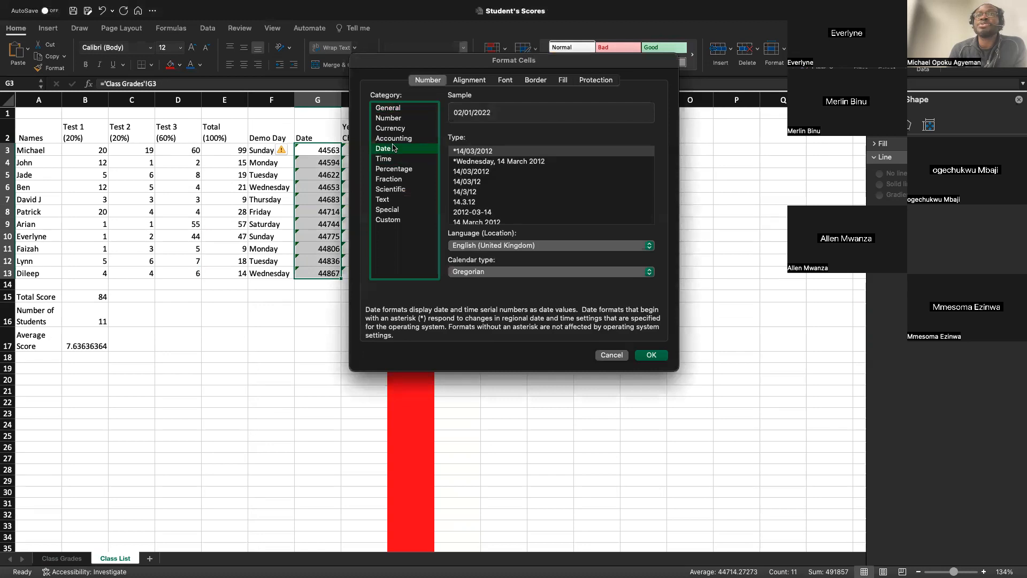
left_click(651, 355)
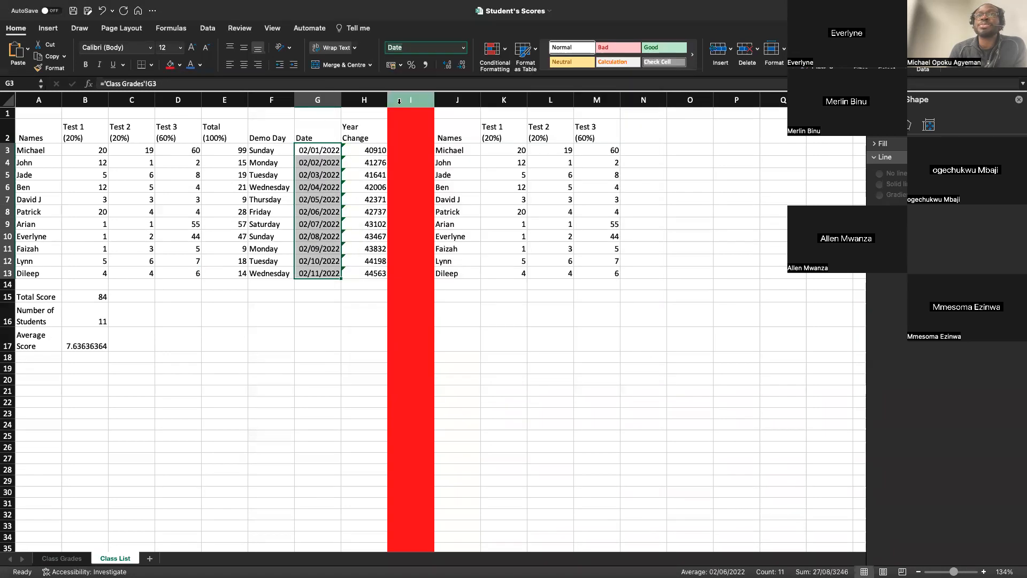
Copy the date formatting from G3:G13 onto the Year Change values in H3:H13.
left_click_drag(353, 147, 368, 273)
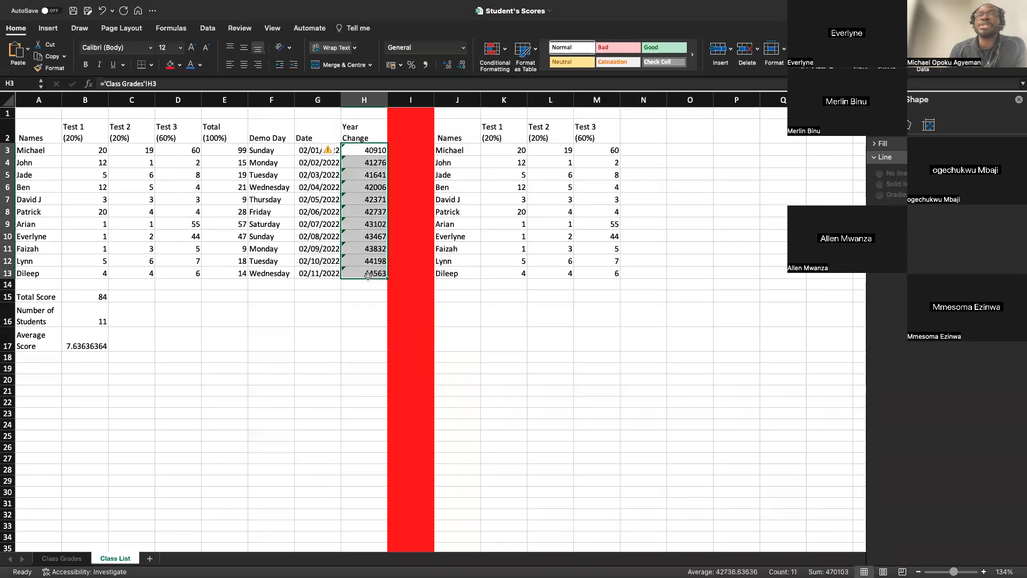
left_click_drag(314, 153, 311, 272)
left_click(51, 68)
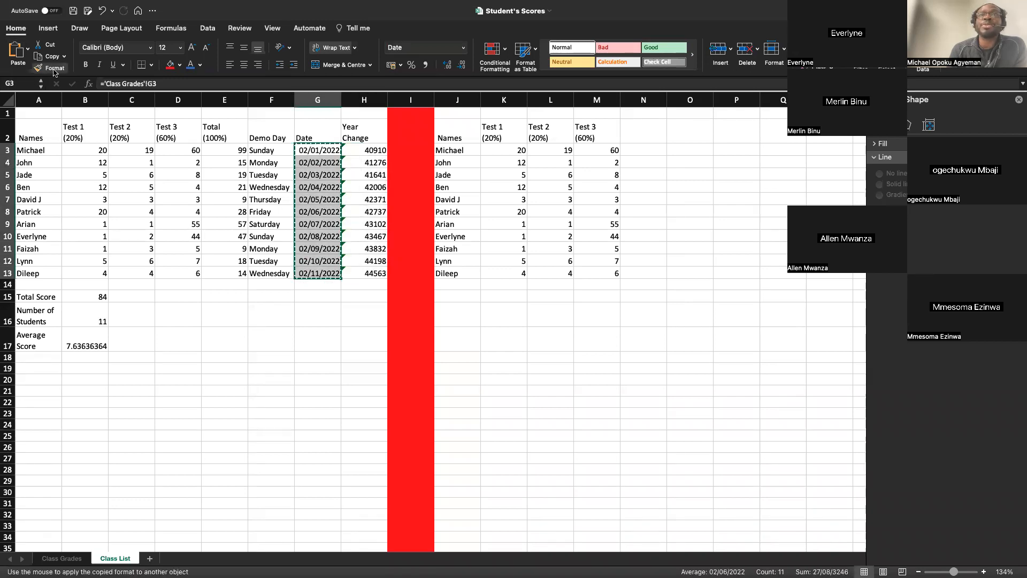
left_click_drag(369, 151, 370, 278)
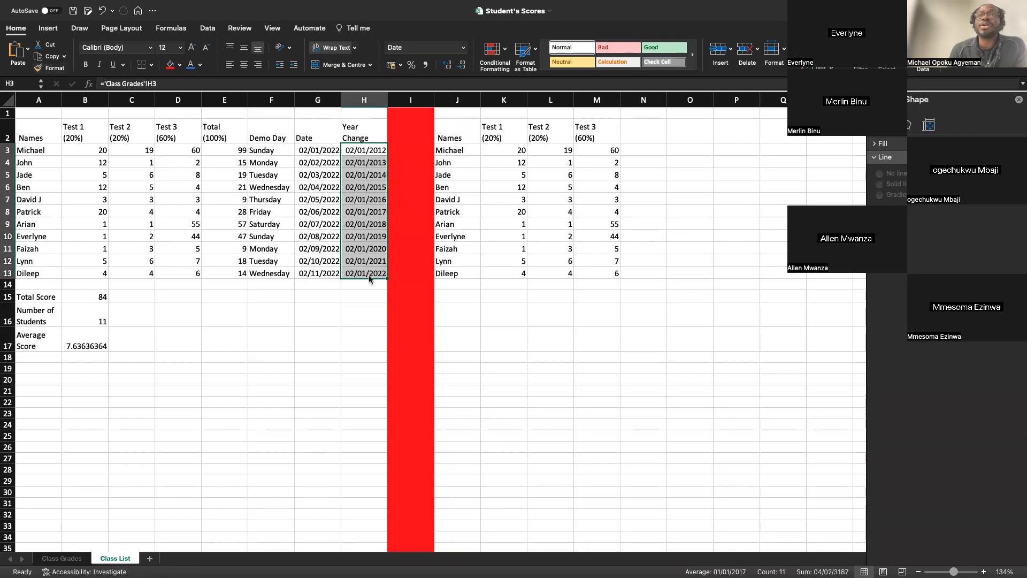
left_click(333, 296)
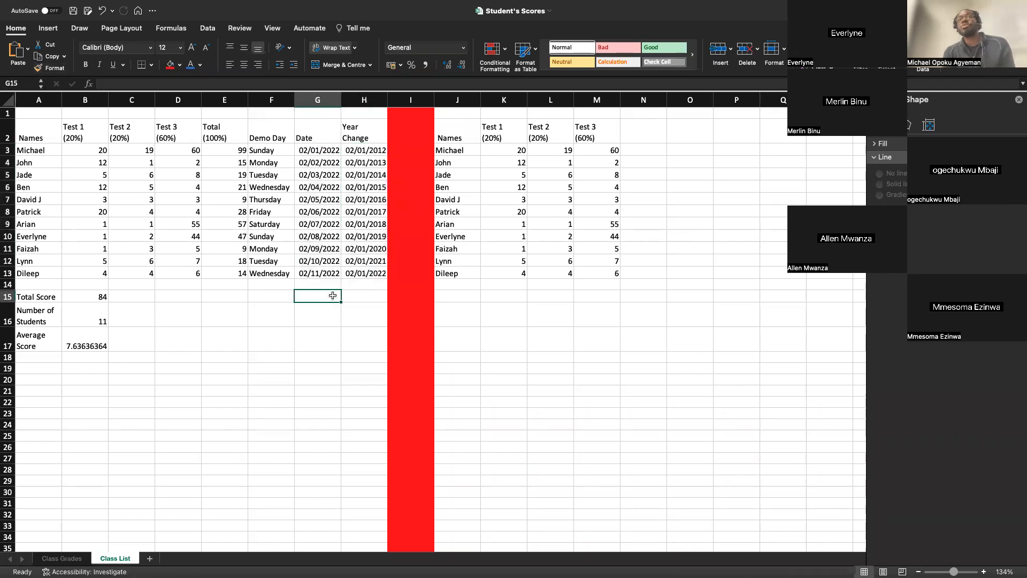
Try to enter the bracketed sheet reference =[Class Grades]!A2 in cell A21 of the Class List sheet.
scroll(332, 296, "up", 5)
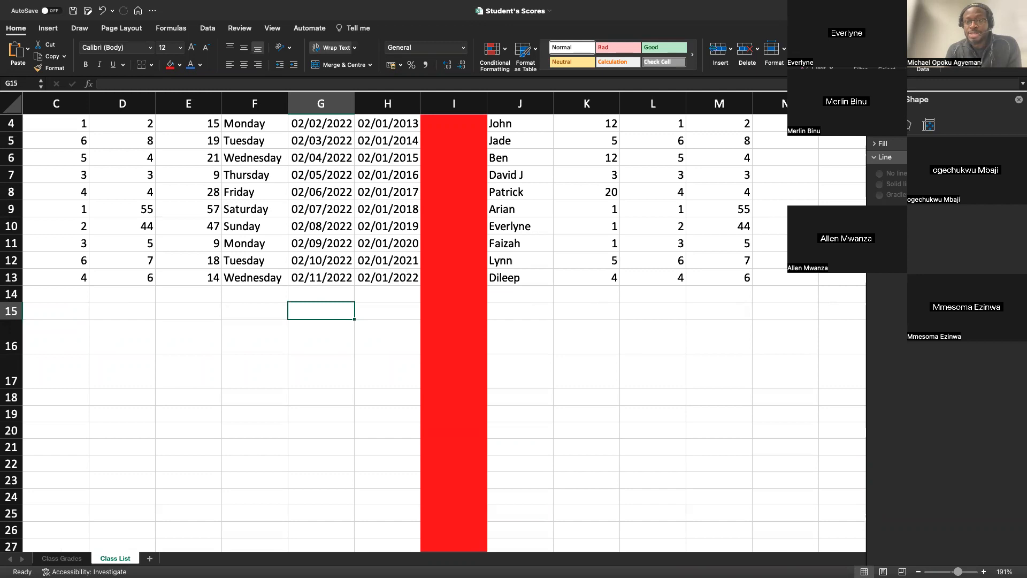
scroll(65, 353, "left", 3)
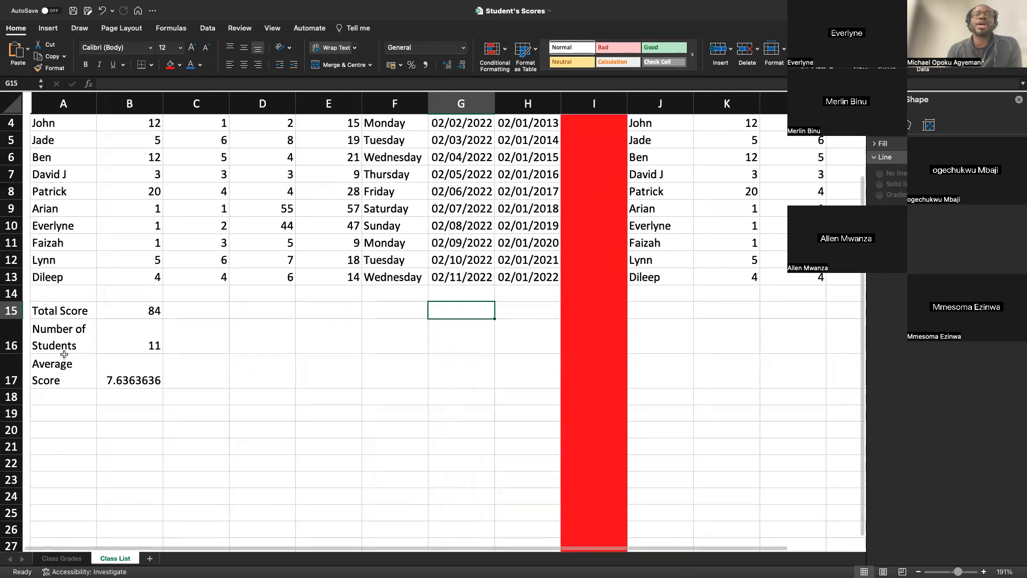
left_click(52, 439)
type("=")
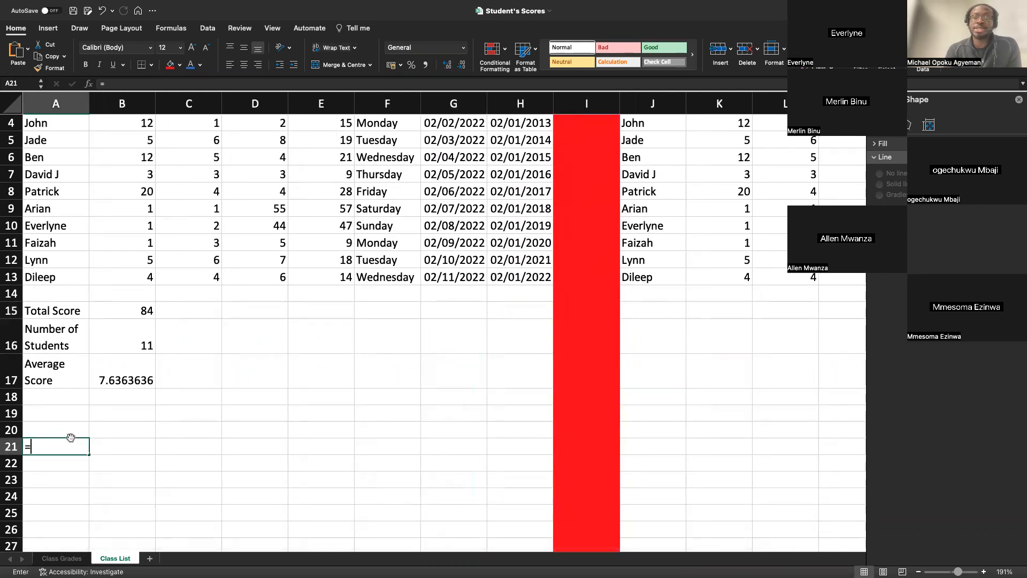
type("[]")
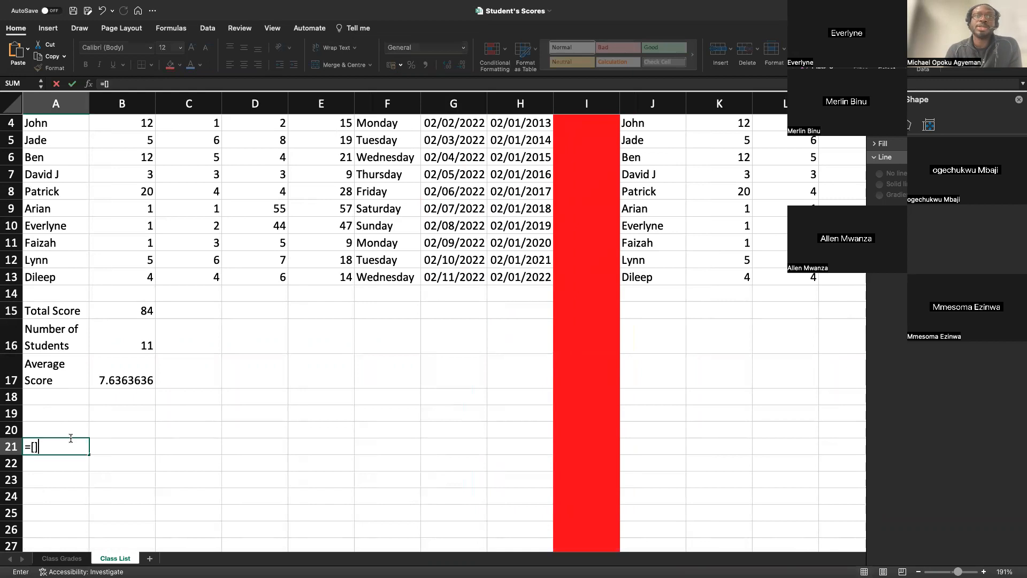
left_click(515, 238)
left_click(34, 447)
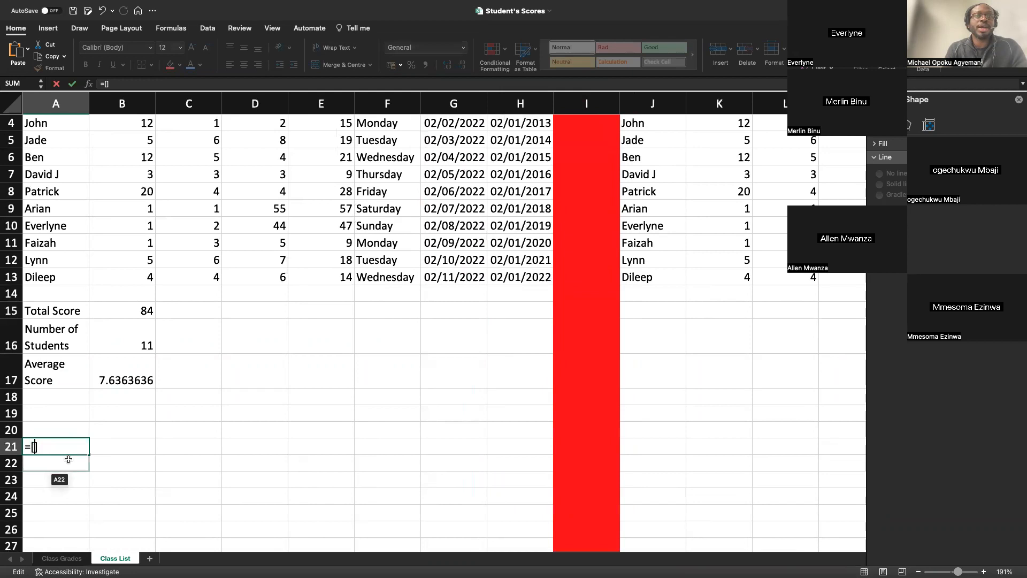
type("Class Gra")
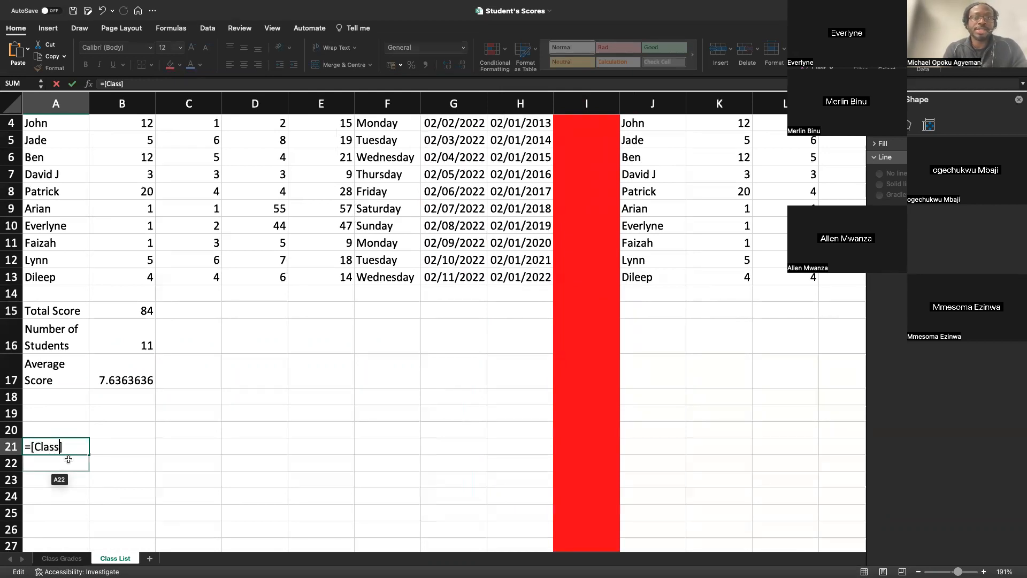
type("des]")
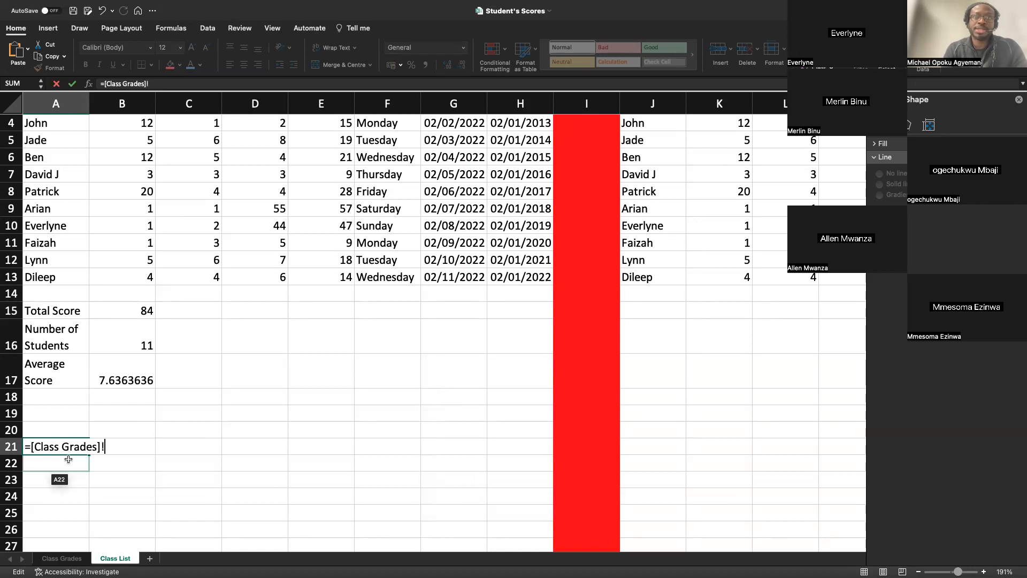
type("!A2")
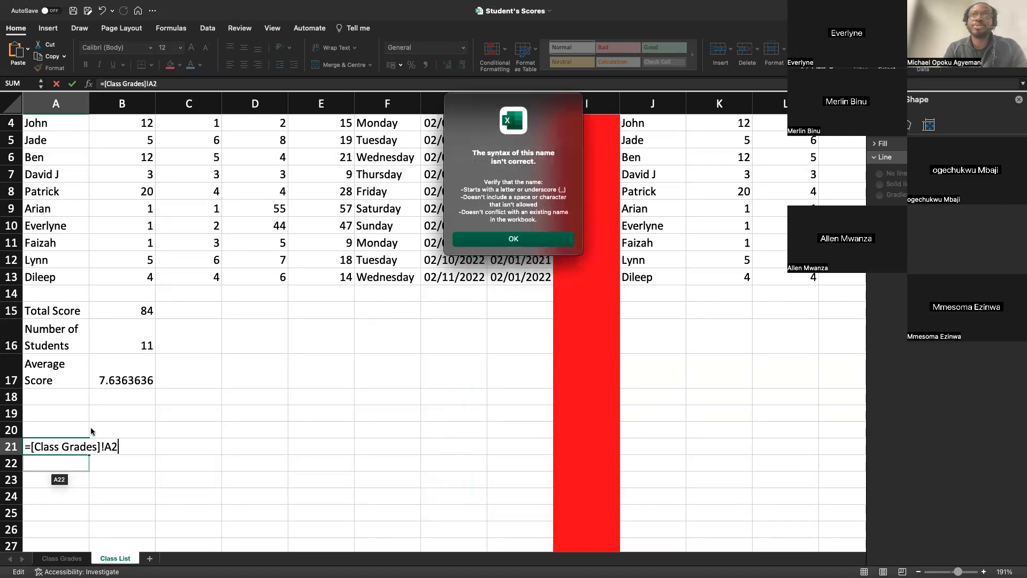
left_click(506, 242)
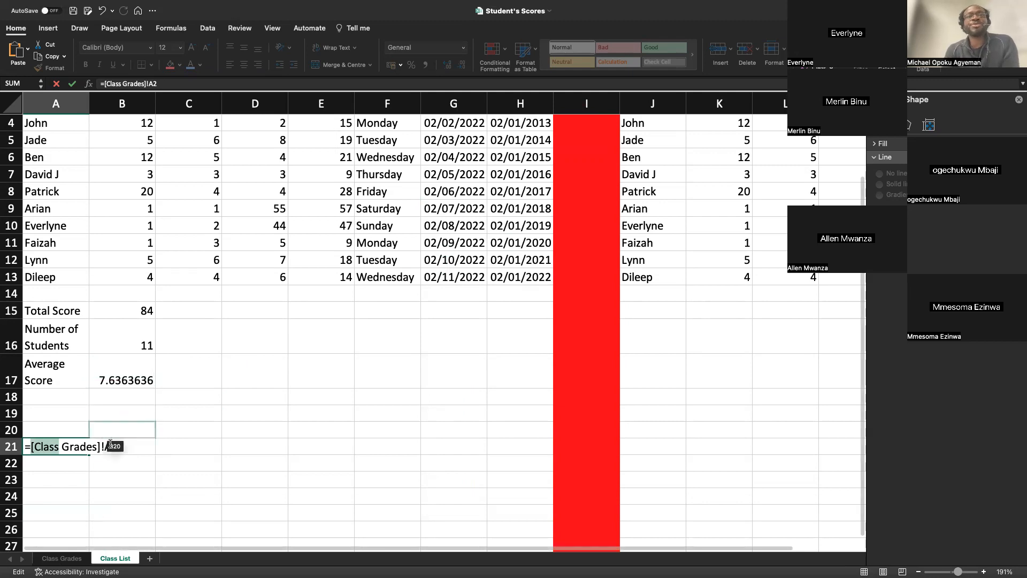
Remove the bracketed reference from cell A21 and leave the cell empty.
left_click_drag(119, 446, 25, 446)
key("BackSpace")
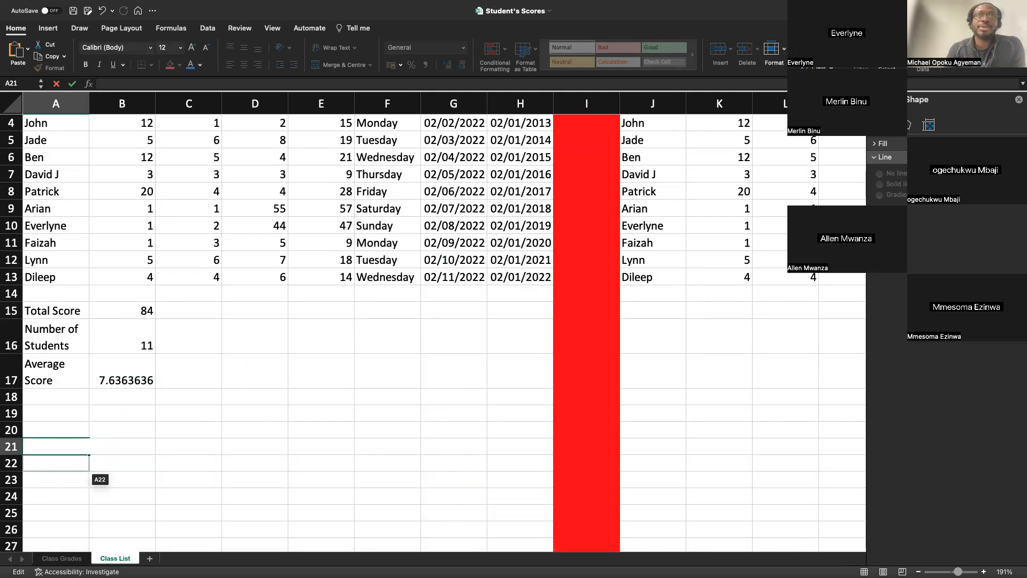
left_click(48, 512)
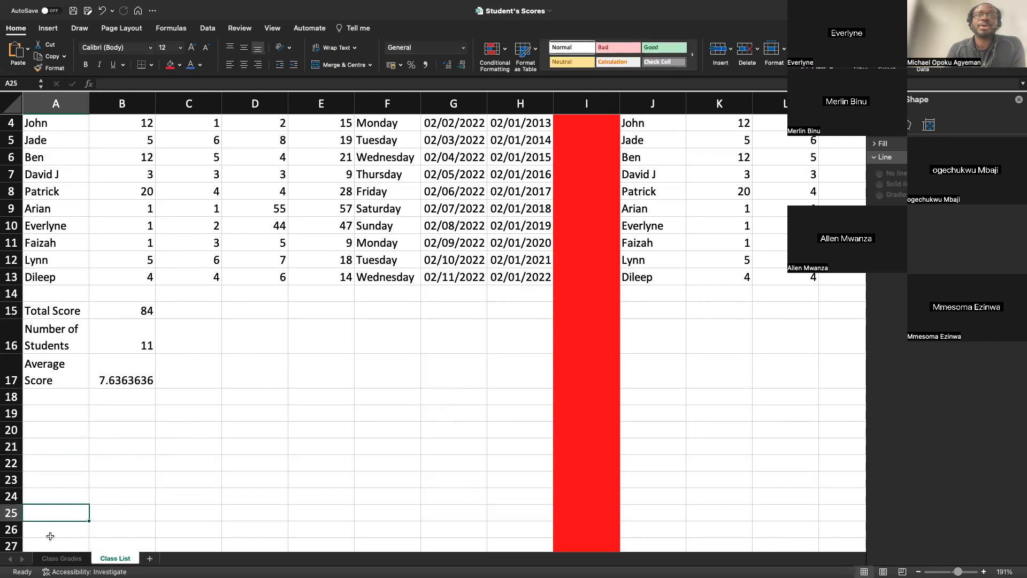
Check the Class Grades sheet and examine how the formula in Class List cell A2 writes the quoted sheet name.
left_click(52, 559)
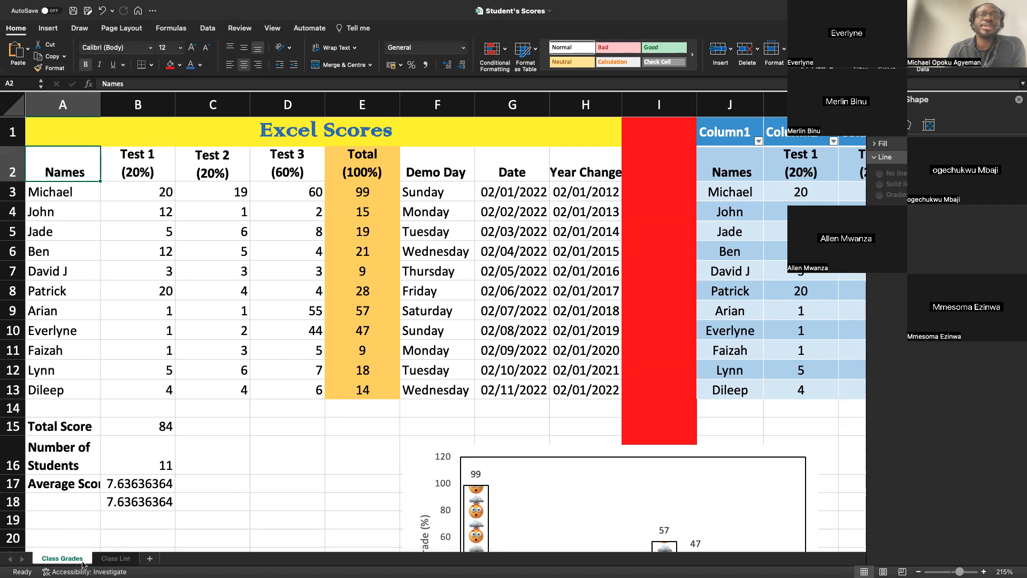
left_click(111, 559)
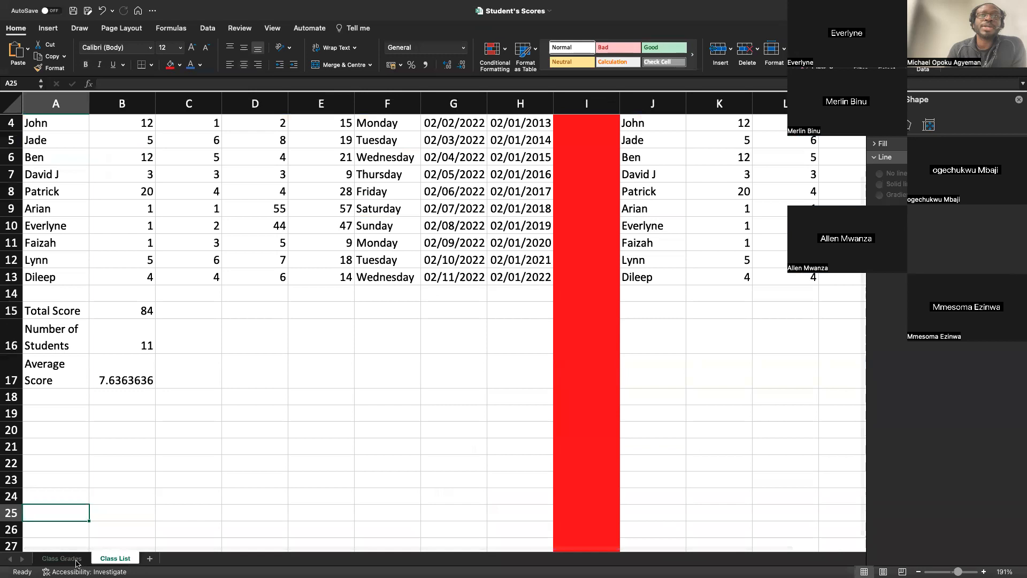
scroll(123, 398, "up", 3)
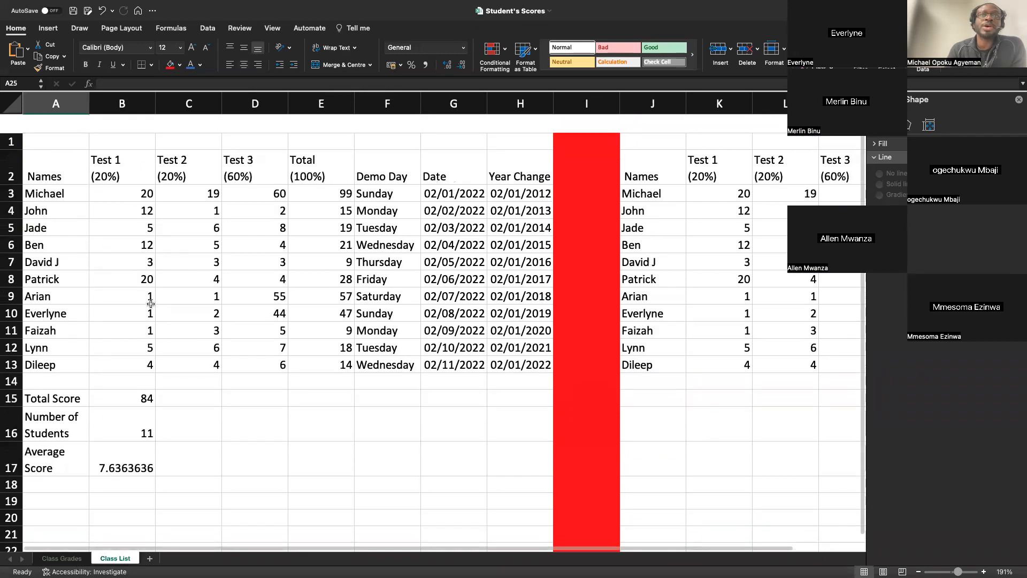
double_click(66, 151)
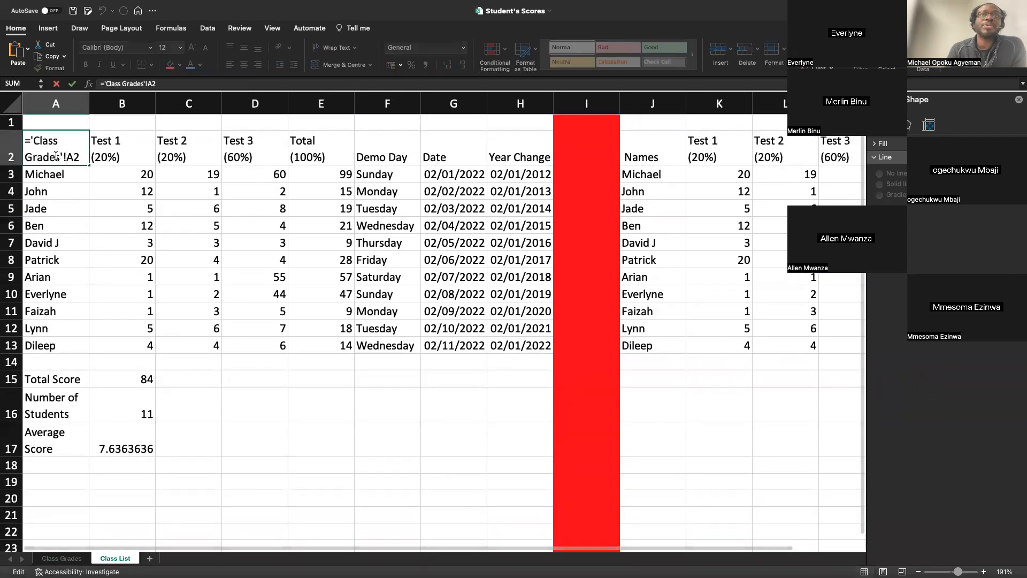
left_click_drag(63, 155, 28, 135)
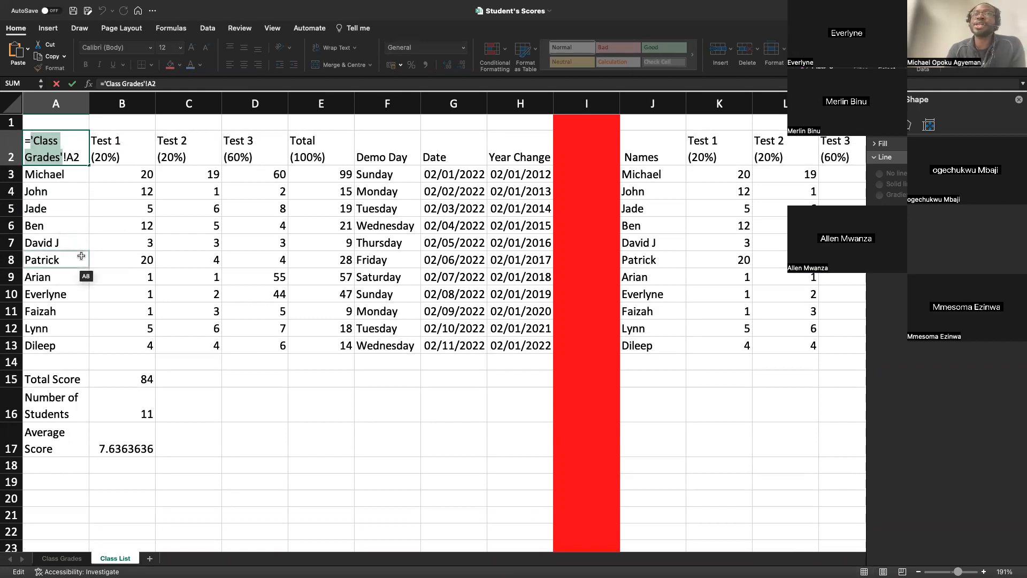
key("Return")
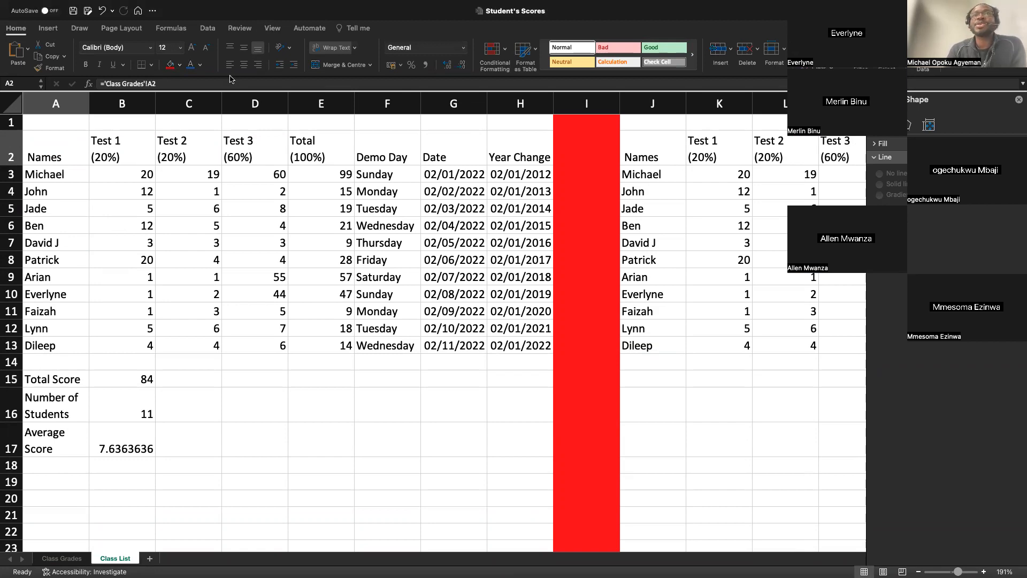
left_click(76, 560)
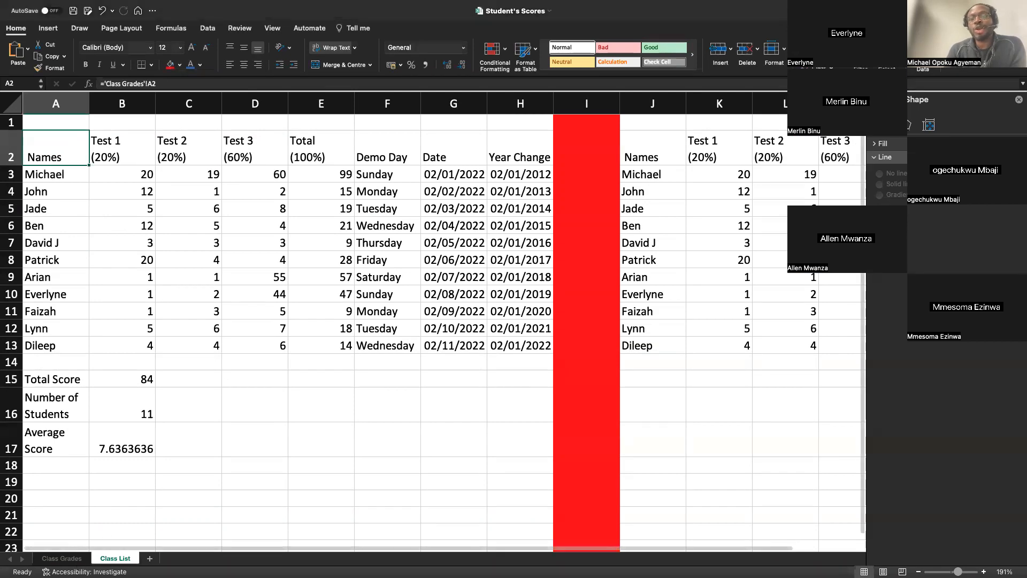